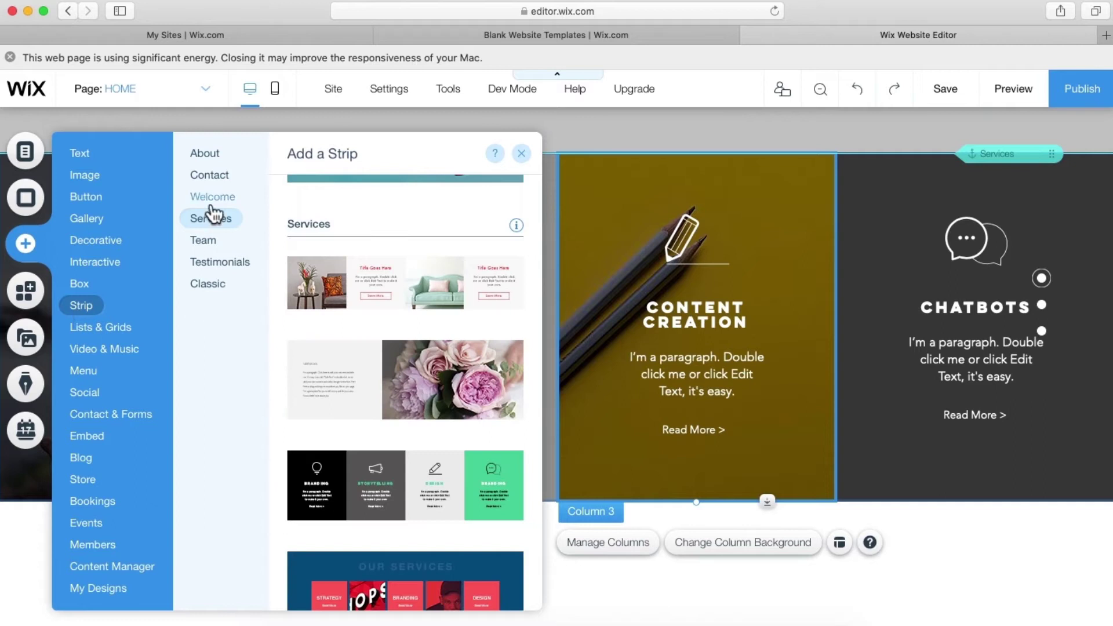
Step: Add the red Contact Us strip with sofa image and contact form to the page, below the About Us section
left_click(211, 175)
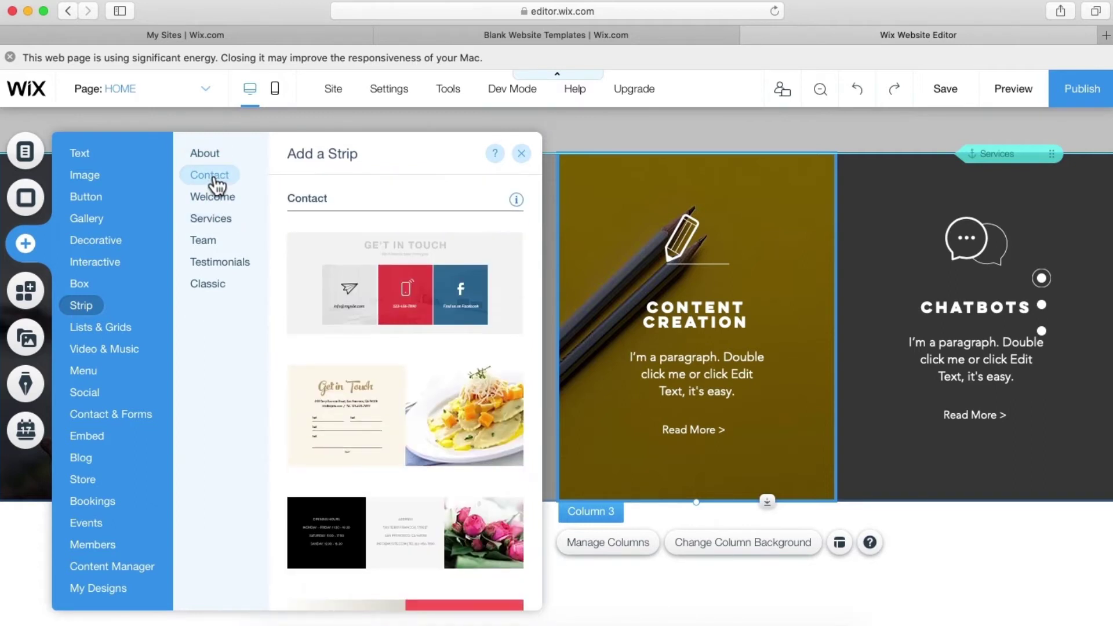
scroll(327, 276, "down", 5)
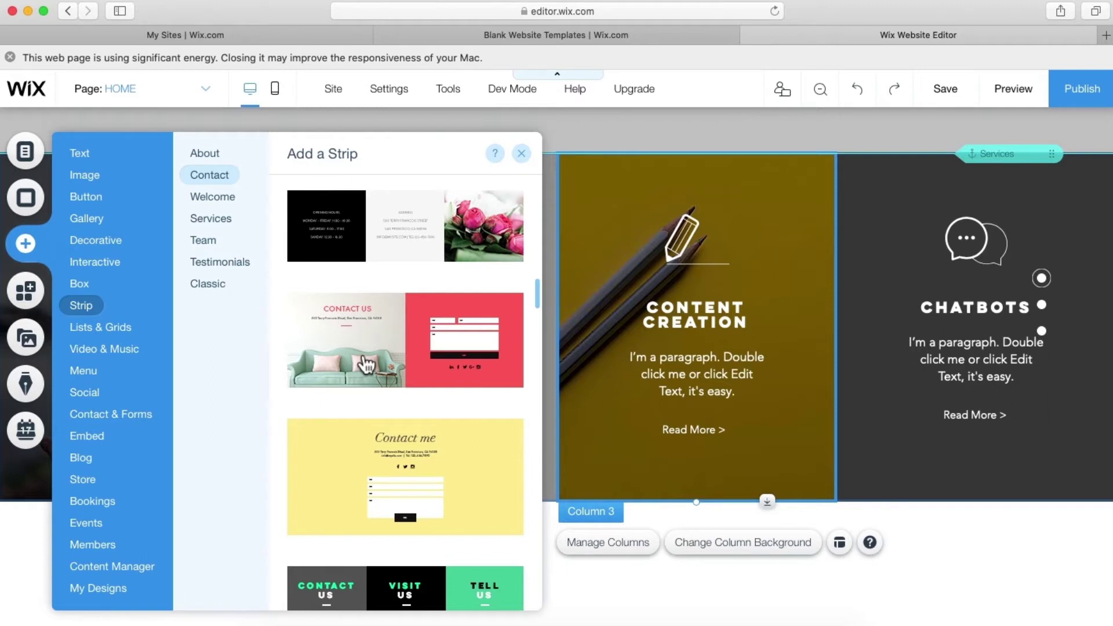
left_click_drag(365, 364, 638, 524)
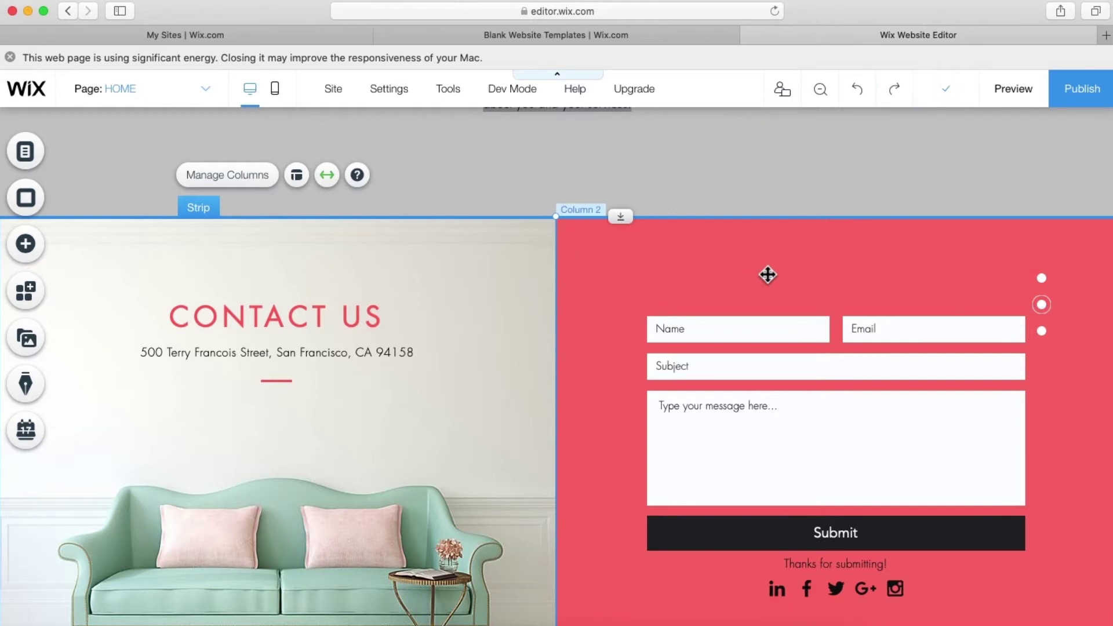
Step: Place an anchor at the top edge of the contact strip and name it "Contact us"
left_click(24, 255)
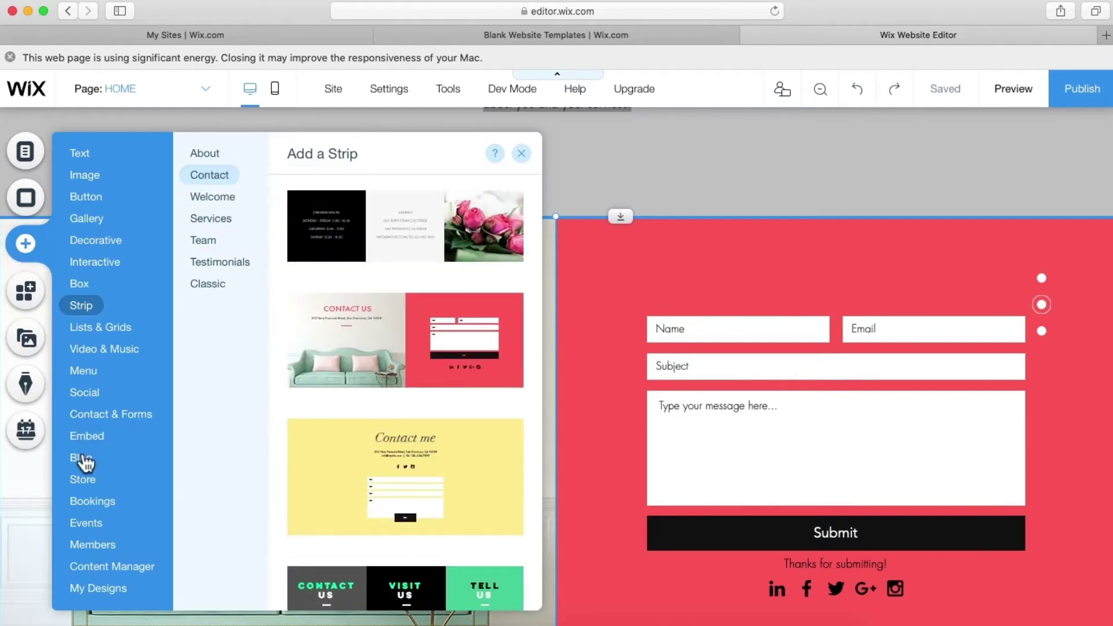
left_click(81, 479)
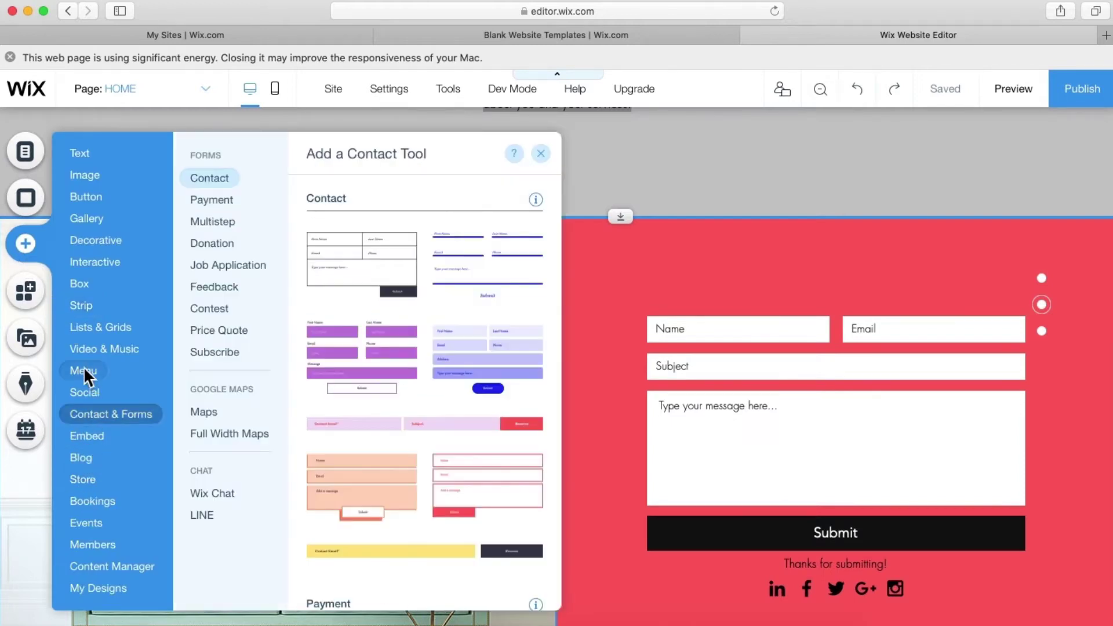
mouse_move(83, 366)
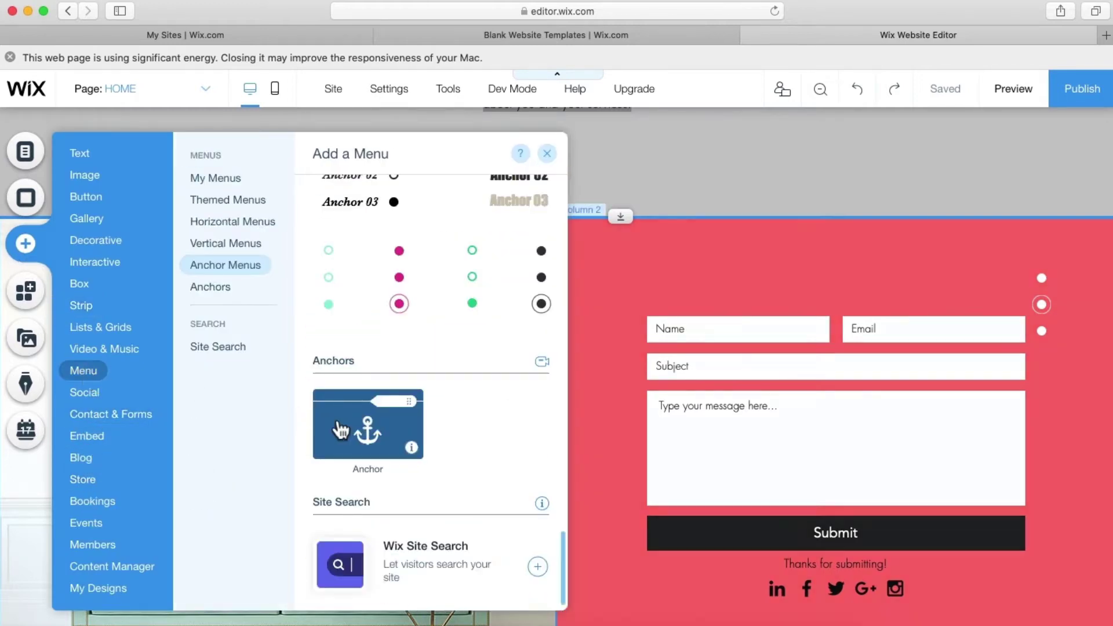
mouse_move(338, 427)
left_mouse_down()
mouse_move(649, 337)
mouse_move(833, 234)
left_mouse_up()
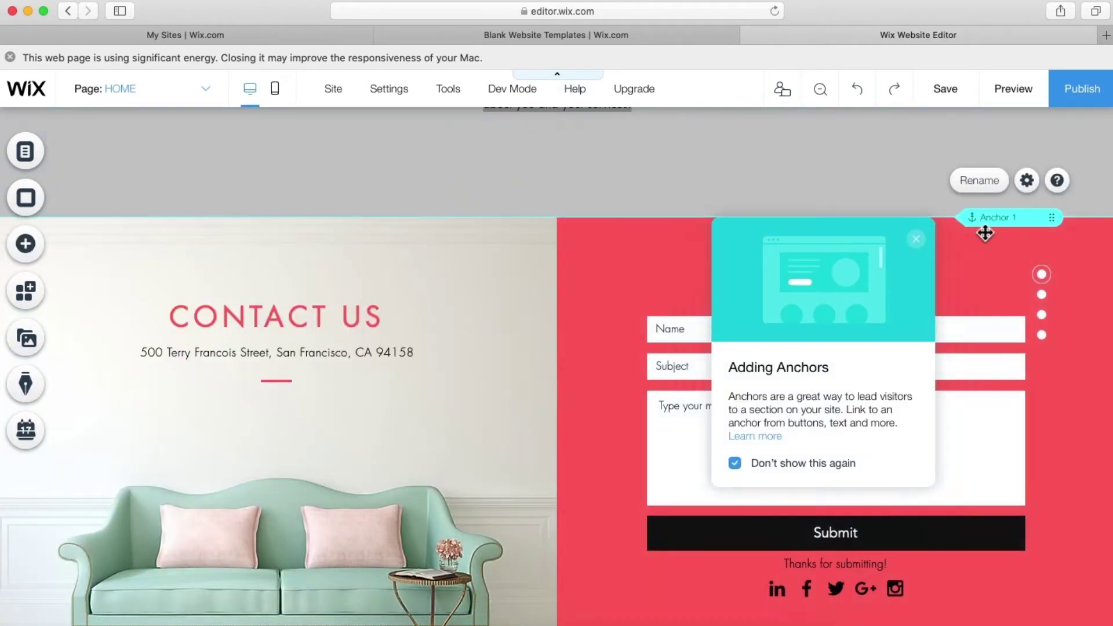
double_click(997, 222)
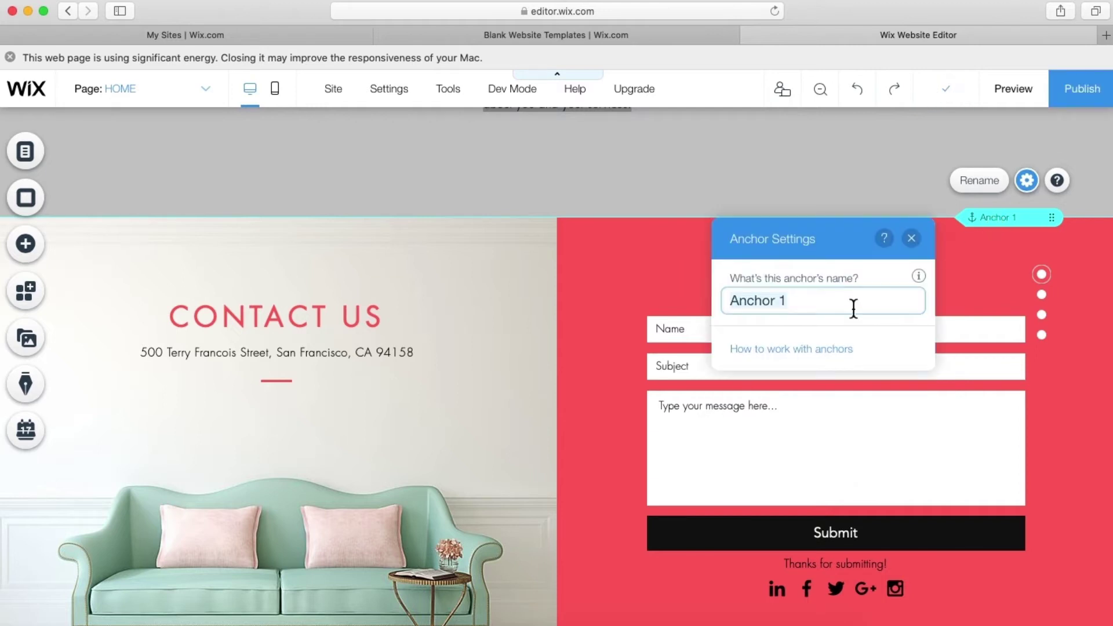
type("Contact us")
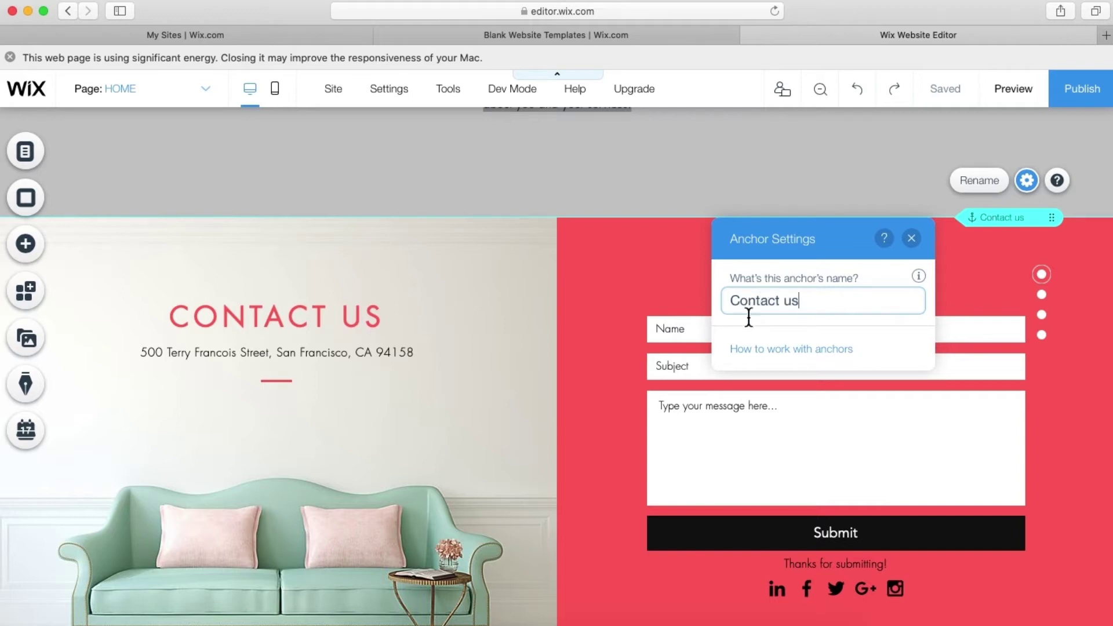
left_click(637, 293)
Step: Add a link to the site menu that targets the Contact us anchor on the HOME page
scroll(638, 293, "up", 20)
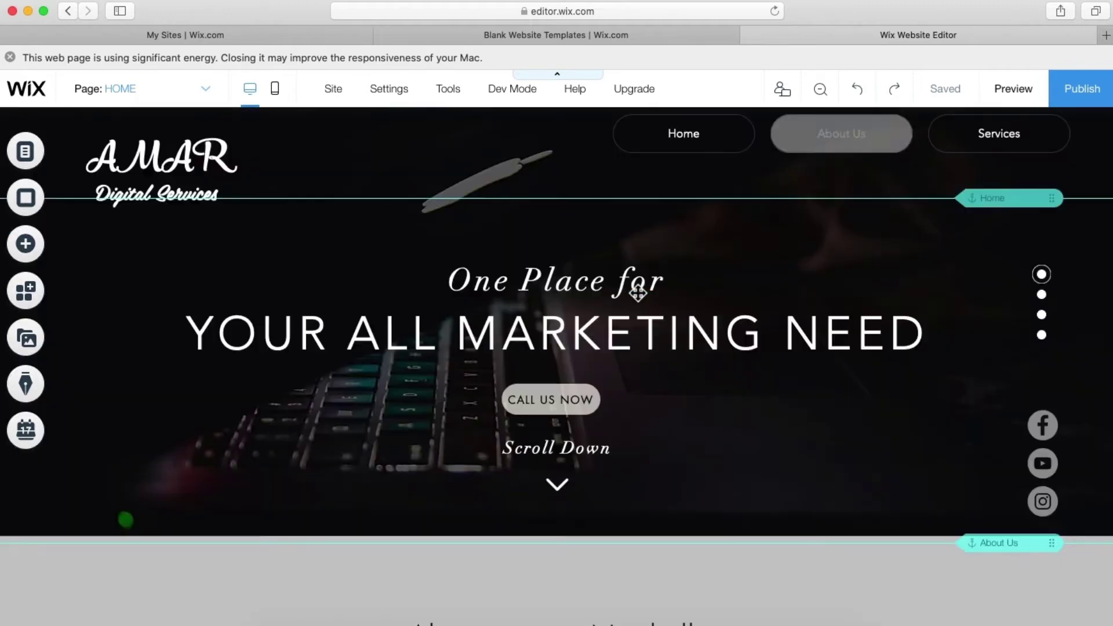
left_click(204, 106)
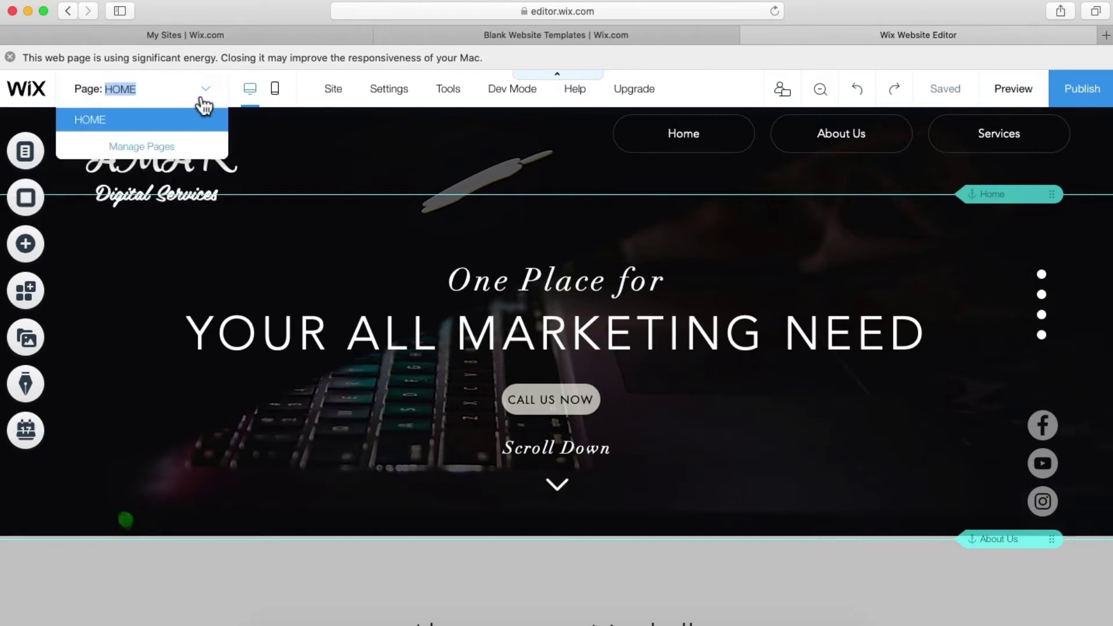
left_click(161, 151)
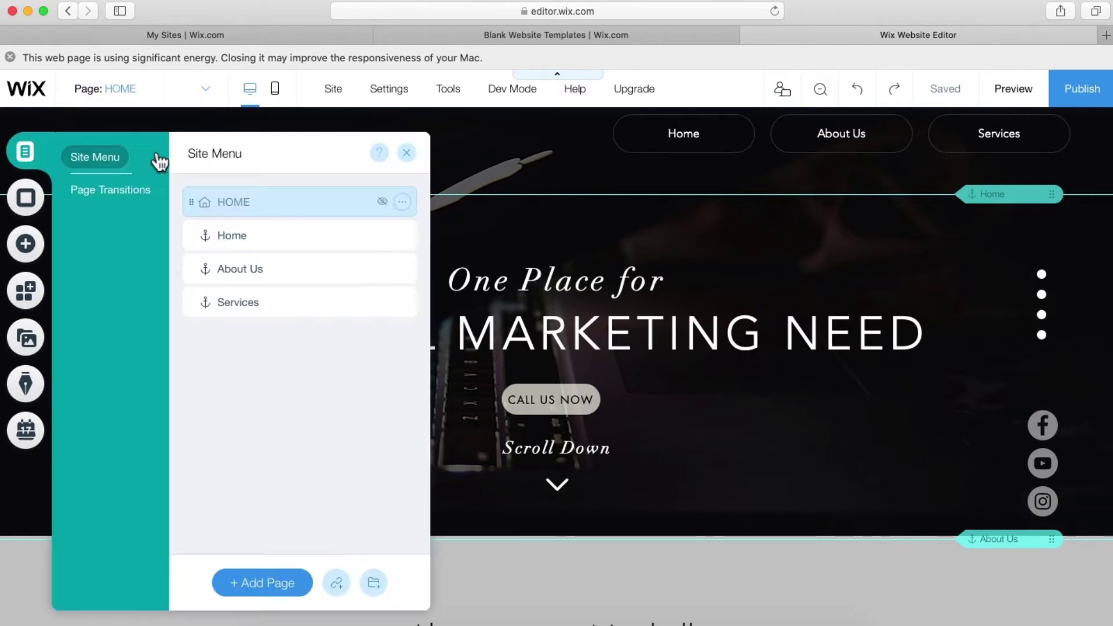
left_click(331, 575)
left_click(565, 381)
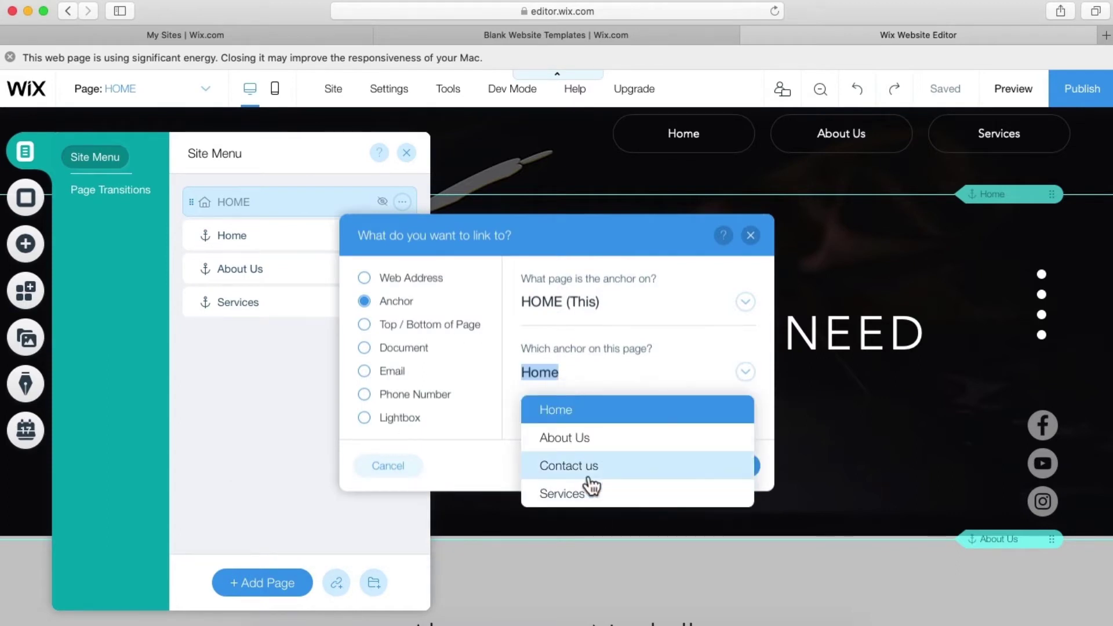
left_click(591, 470)
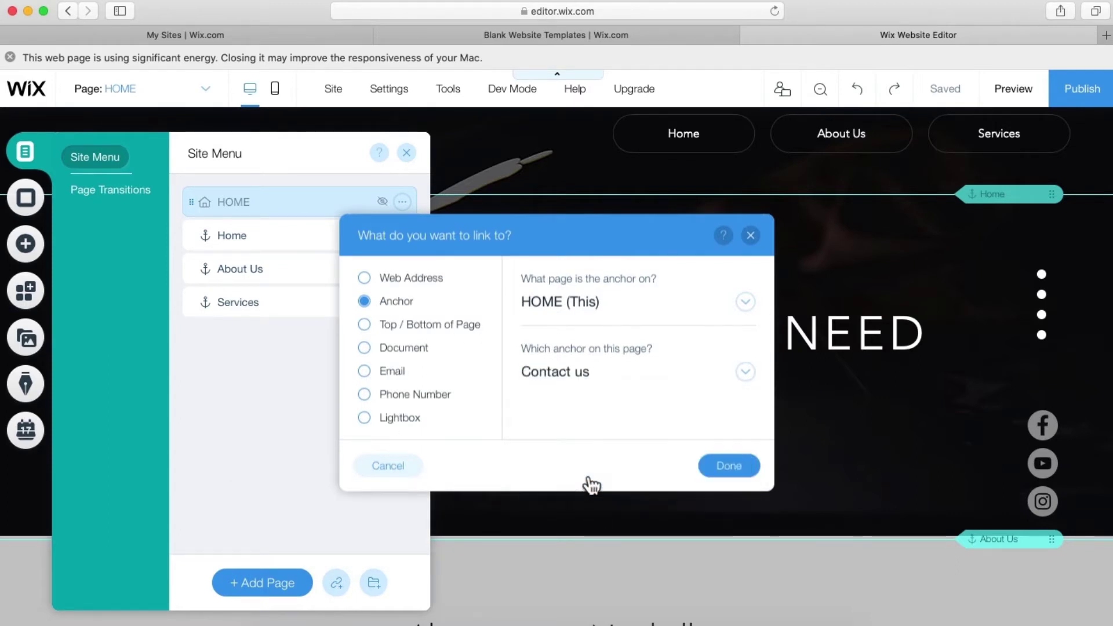
left_click(722, 474)
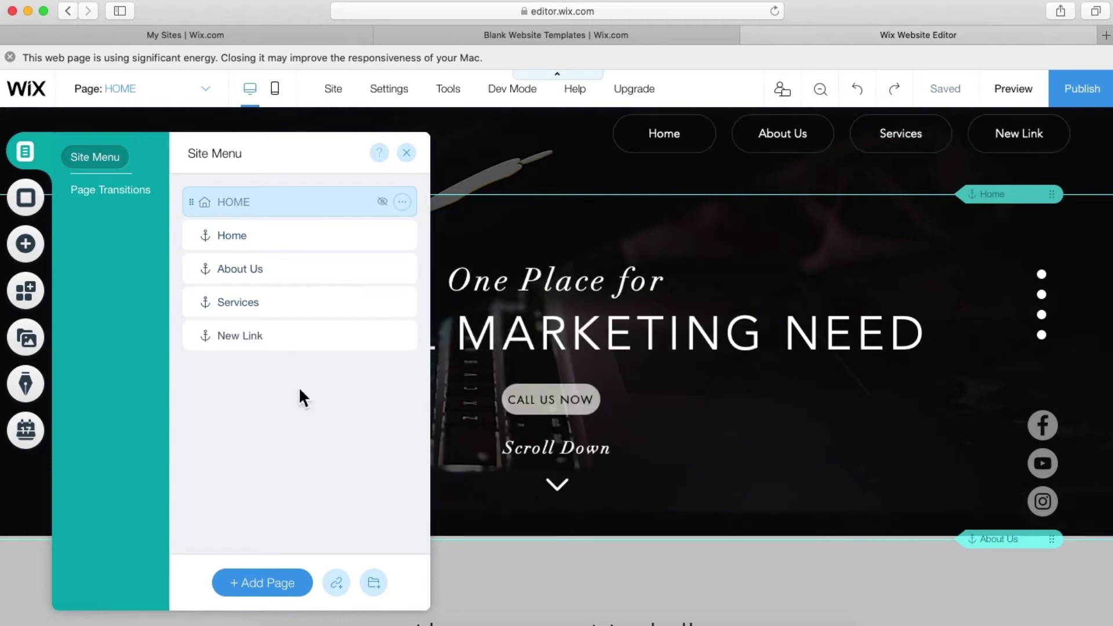
Step: Name the new menu link "Contact Us" and move it to the end of the site menu, after Services
type("Contact Us")
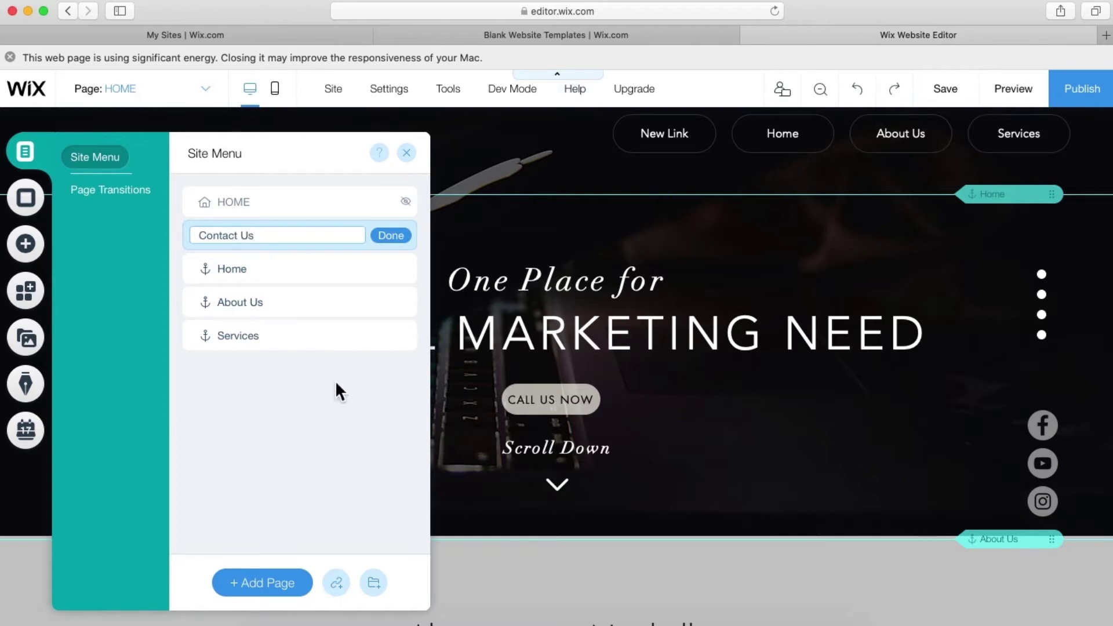
left_click(401, 238)
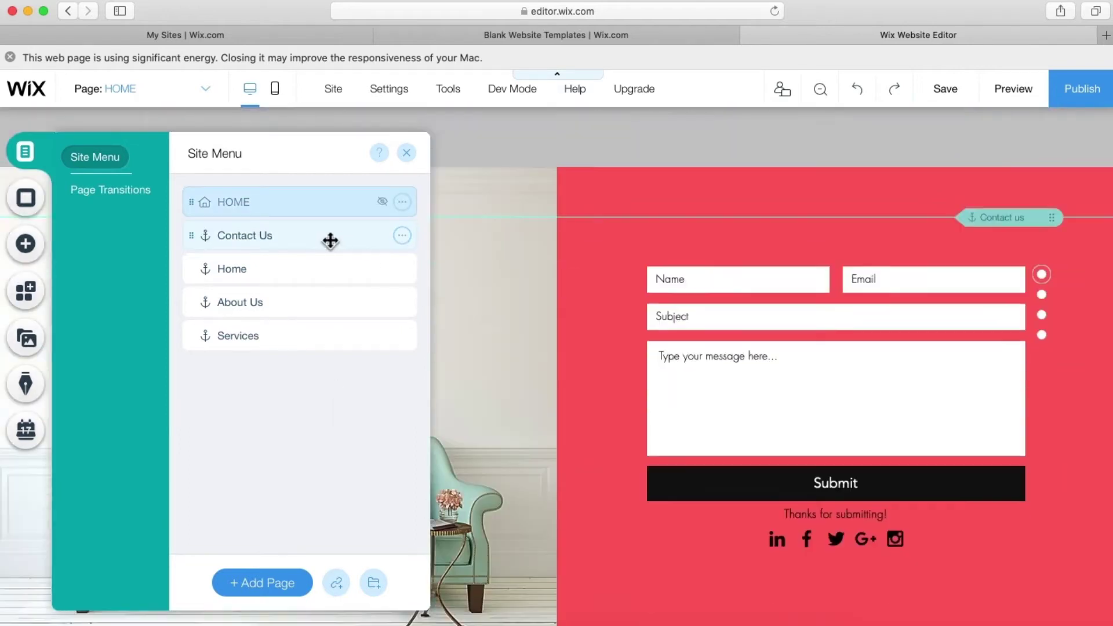
left_click_drag(330, 241, 321, 355)
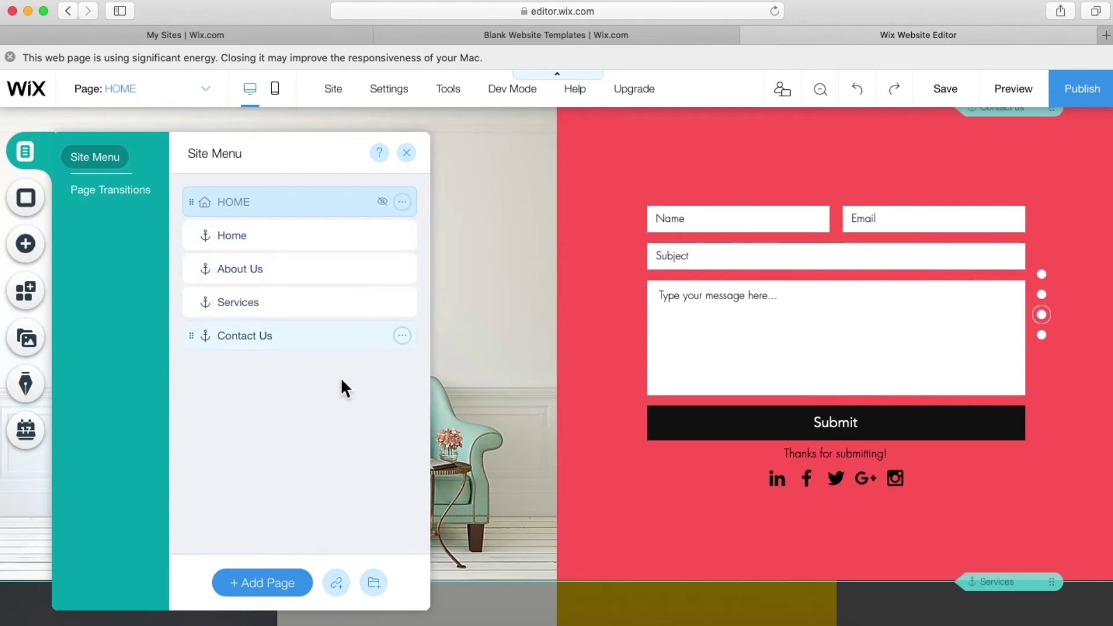
left_click(418, 155)
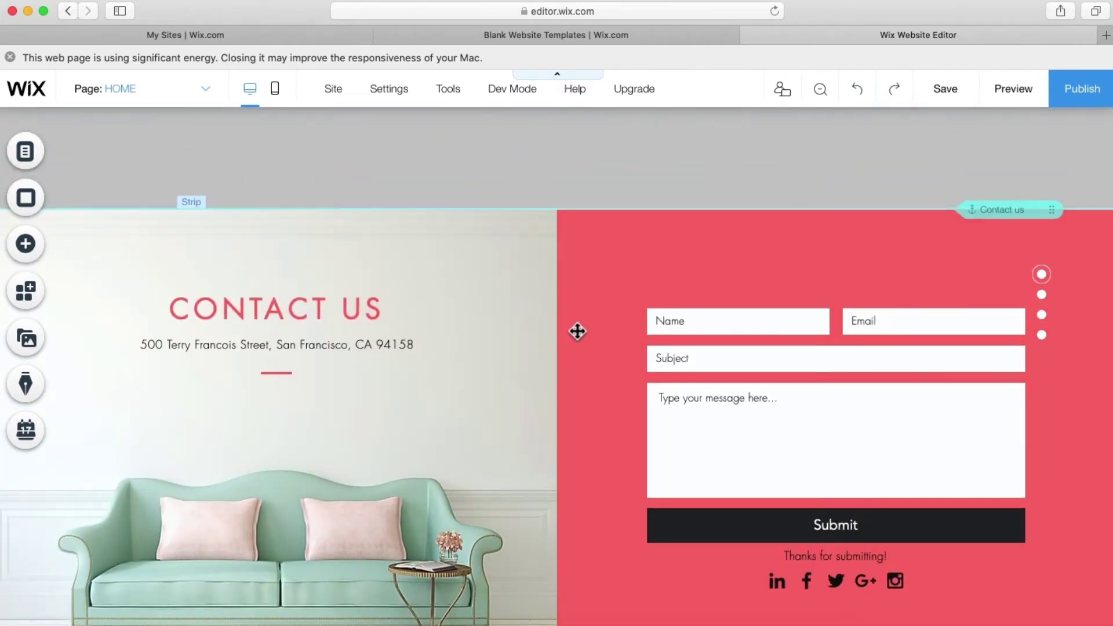
Step: Change the background color of the contact form column to light grey #C7C7C7
left_click(600, 313)
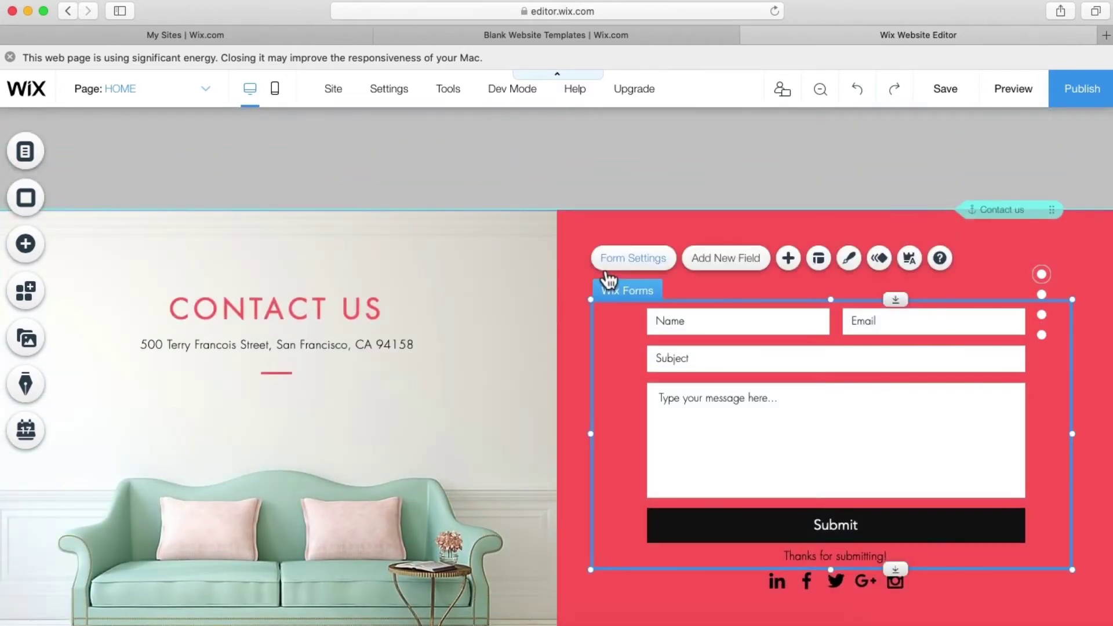
left_click(586, 242)
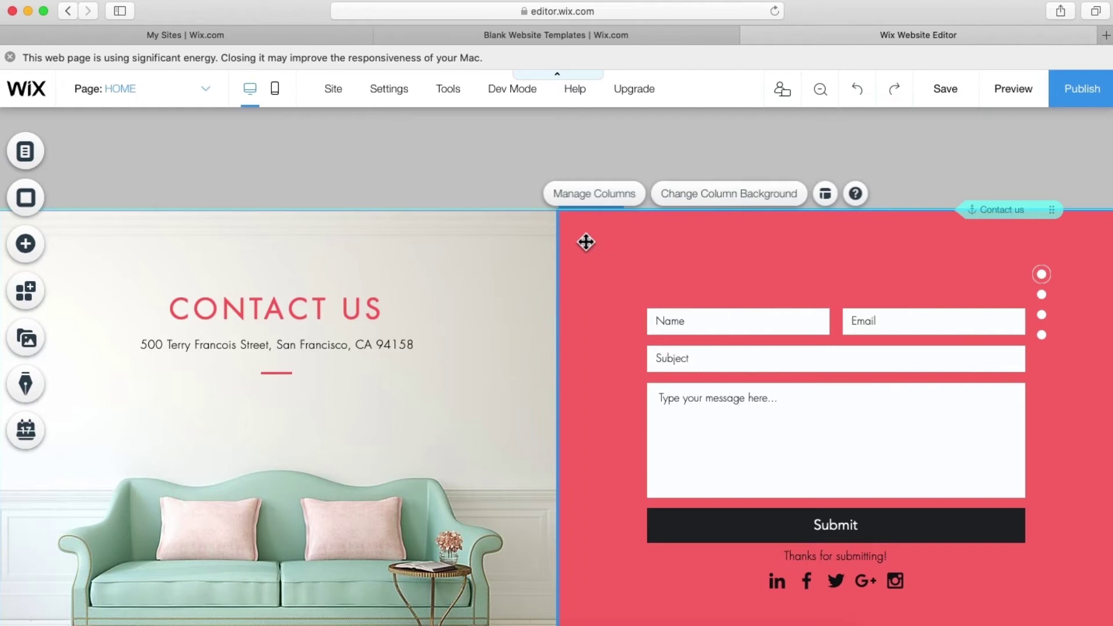
left_click(708, 204)
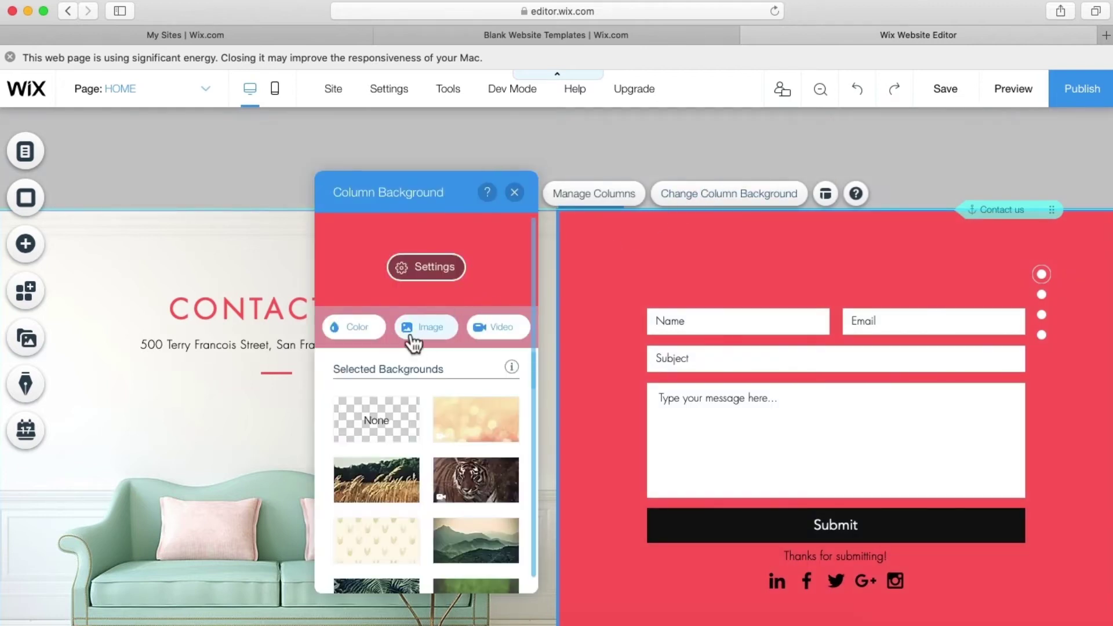
left_click(373, 329)
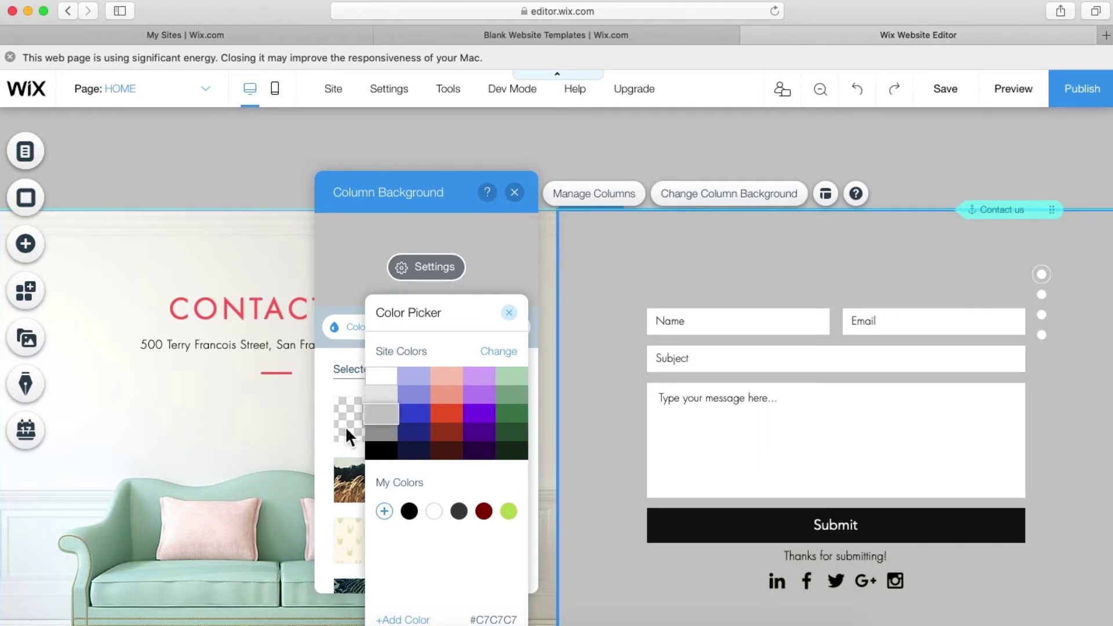
left_click(255, 440)
left_click(255, 439)
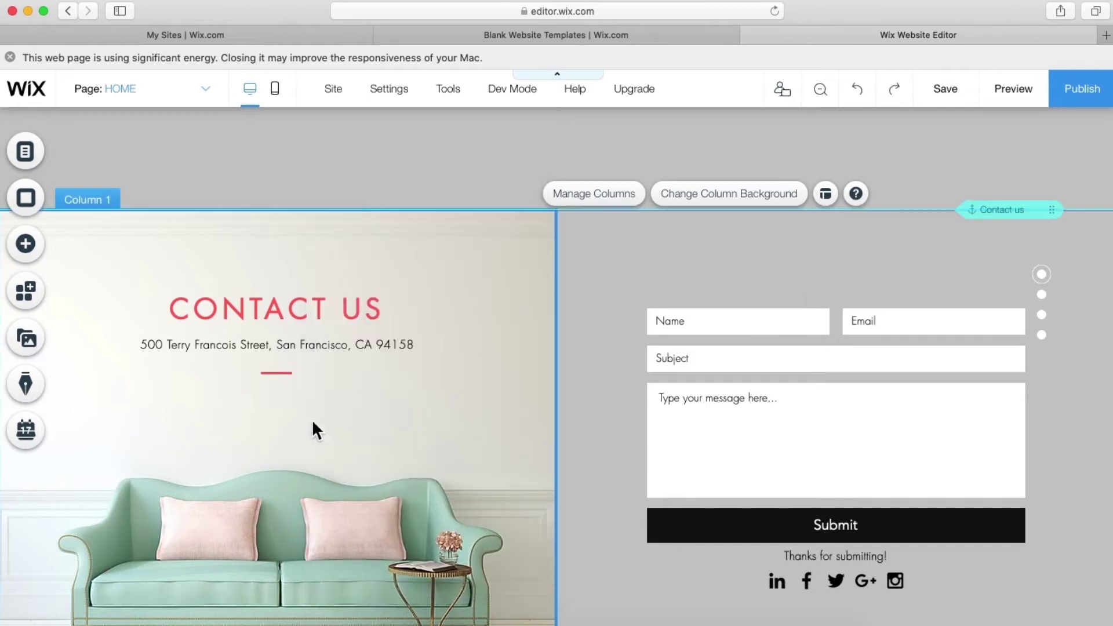
Step: Open the background color picker for the contact form column
scroll(566, 288, "up", 2)
scroll(565, 284, "up", 3)
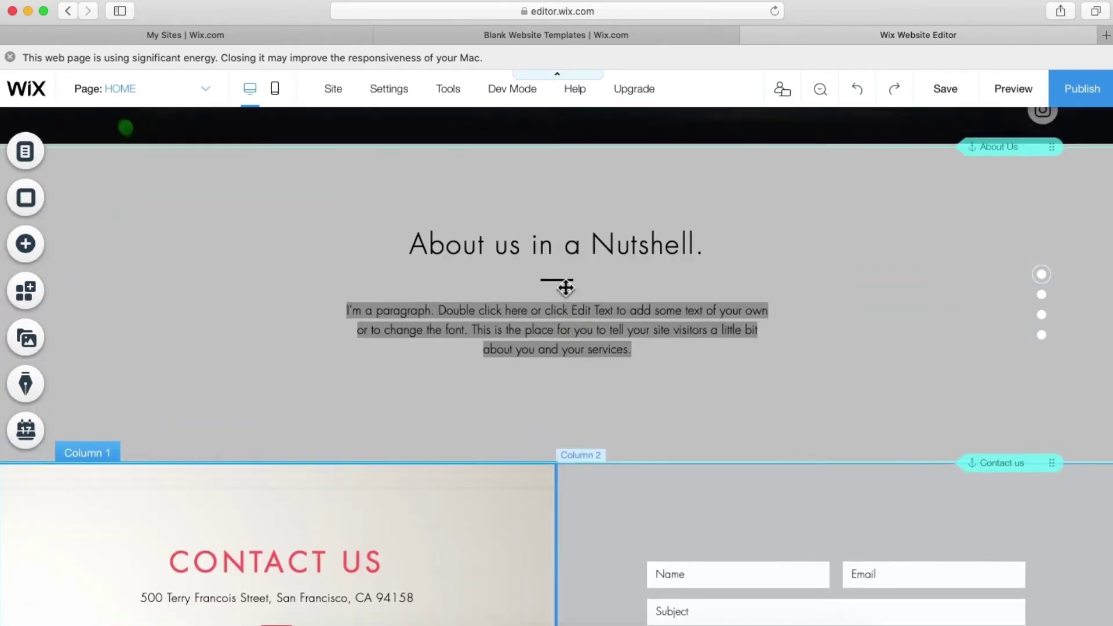
scroll(566, 288, "down", 4)
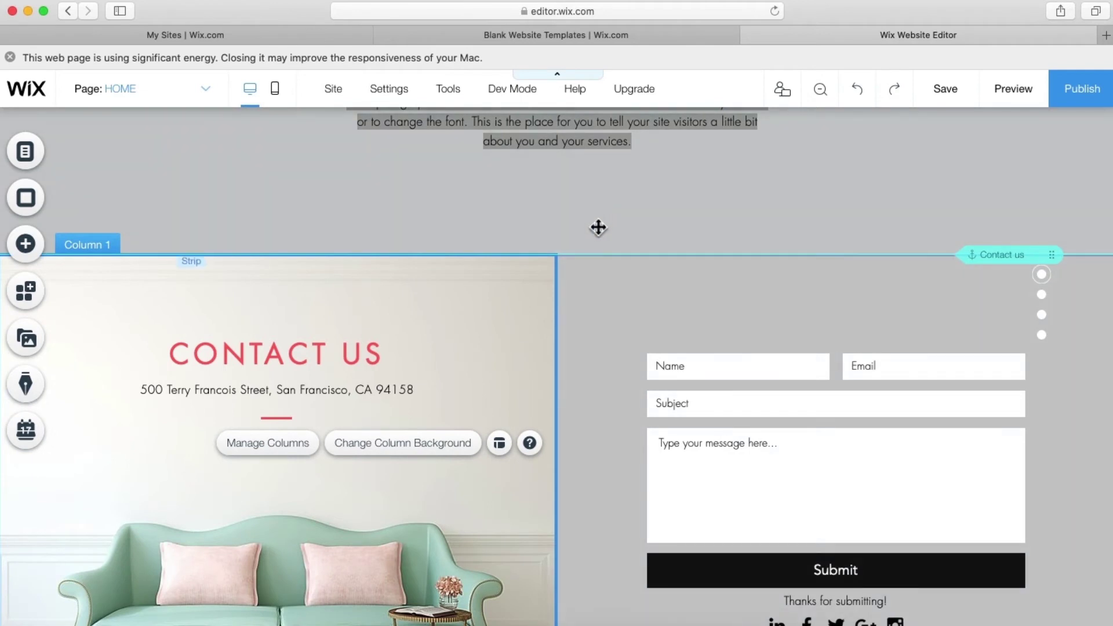
right_click(641, 280)
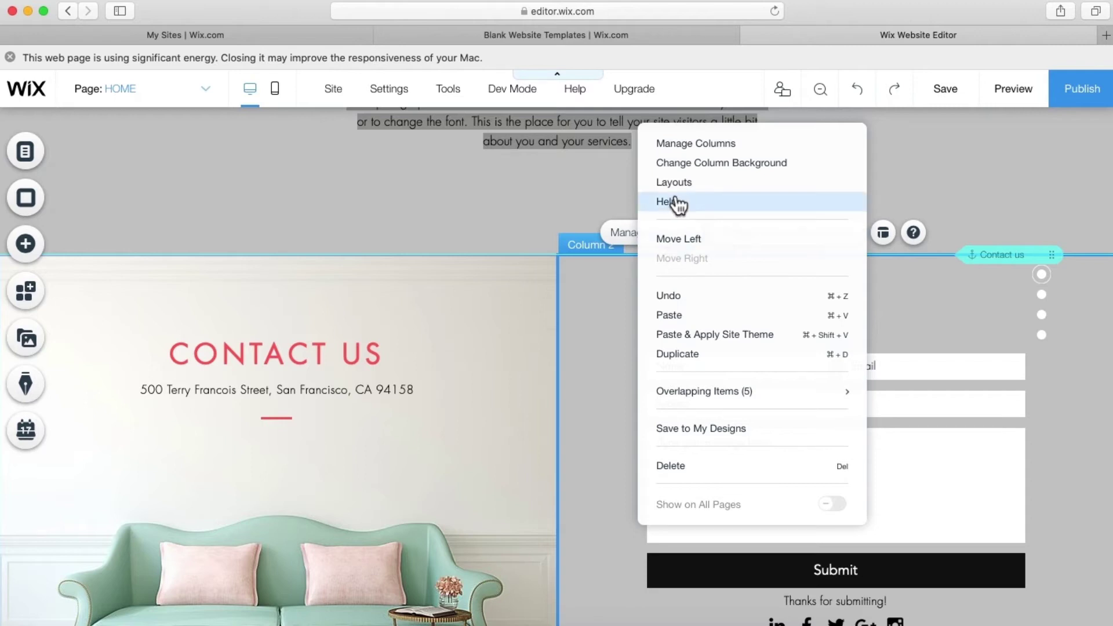
left_click(705, 164)
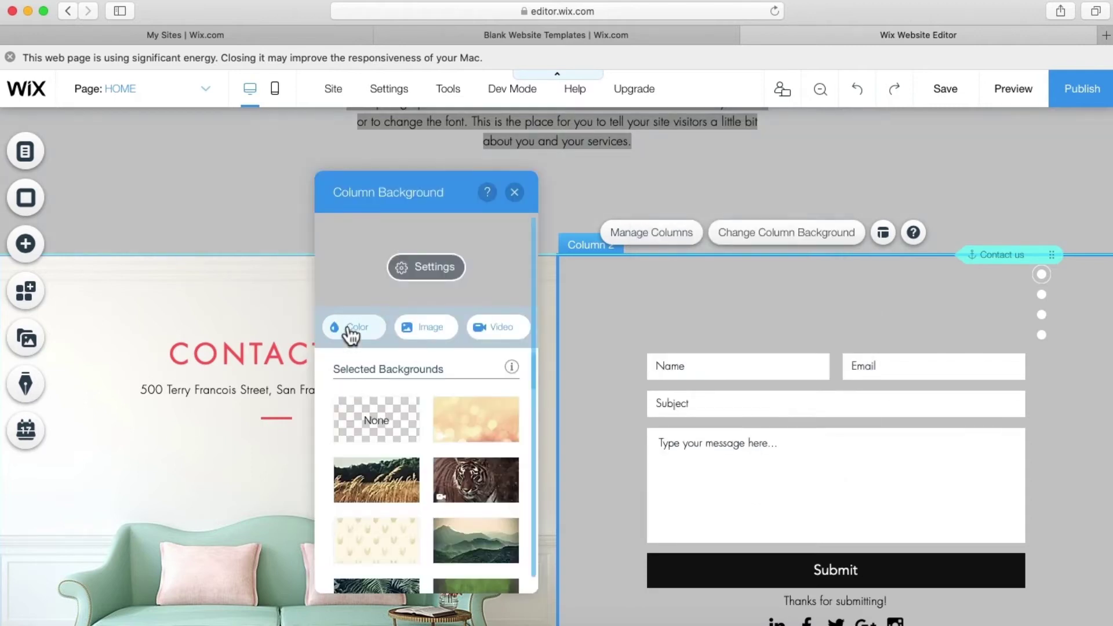
left_click(349, 329)
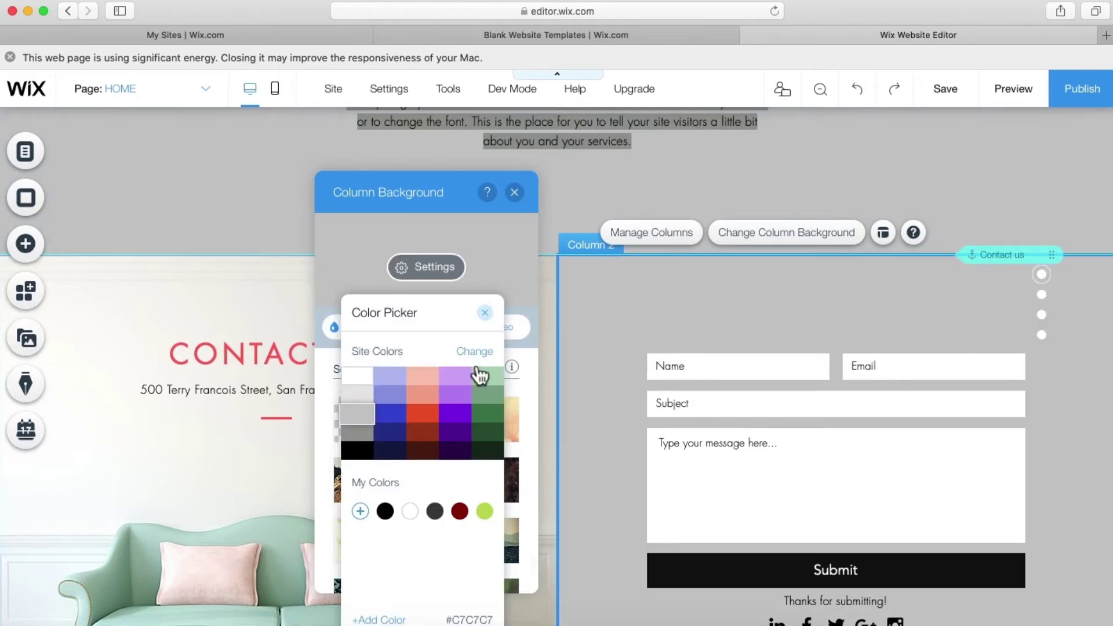
left_click(360, 510)
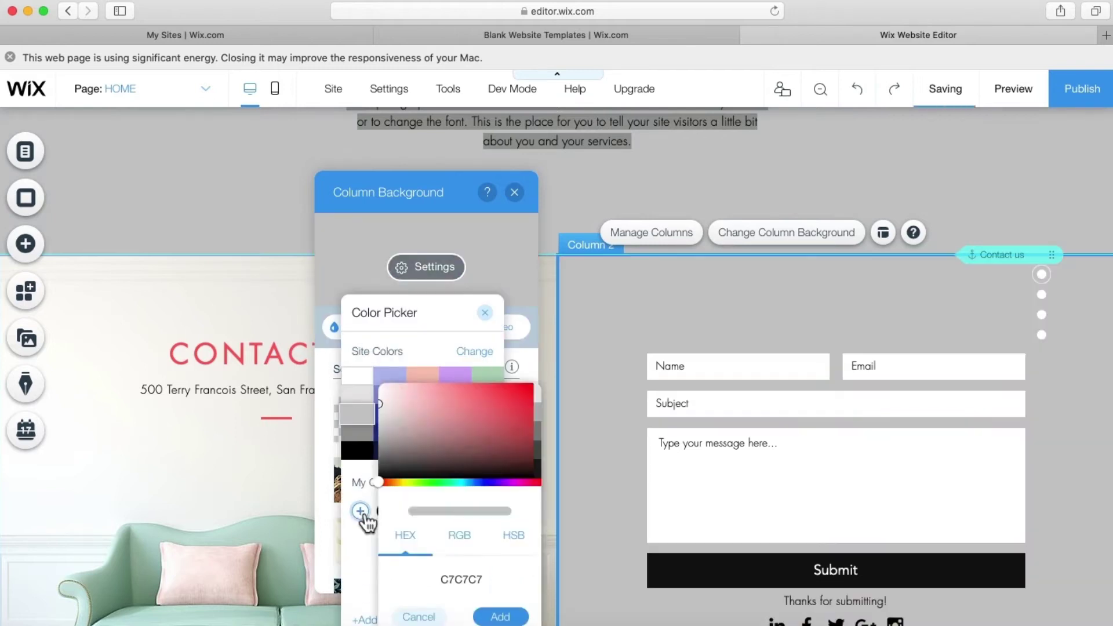
left_click_drag(401, 432, 373, 437)
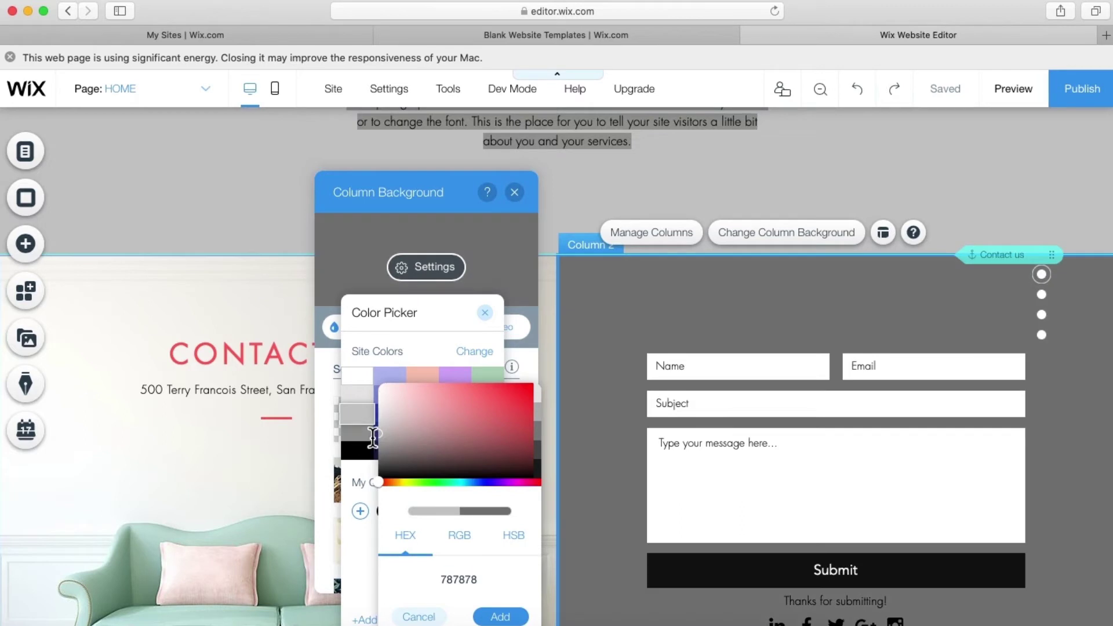
left_click(488, 313)
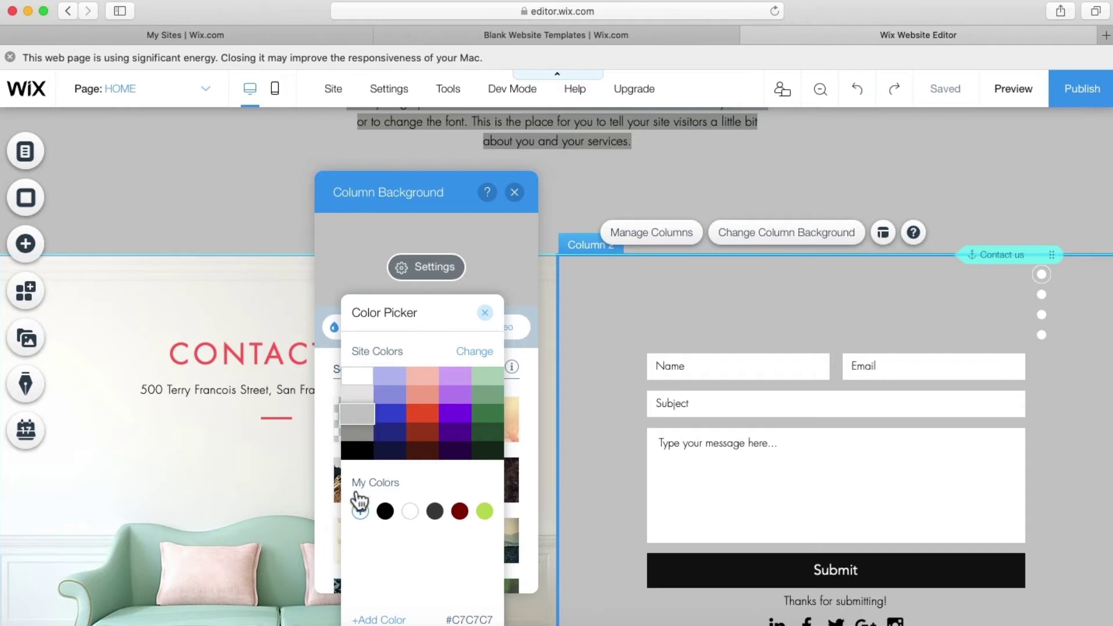
Step: Add the custom dark grey 6B6B6B and apply it as the contact form column's background
left_click(360, 510)
left_click_drag(416, 437, 355, 442)
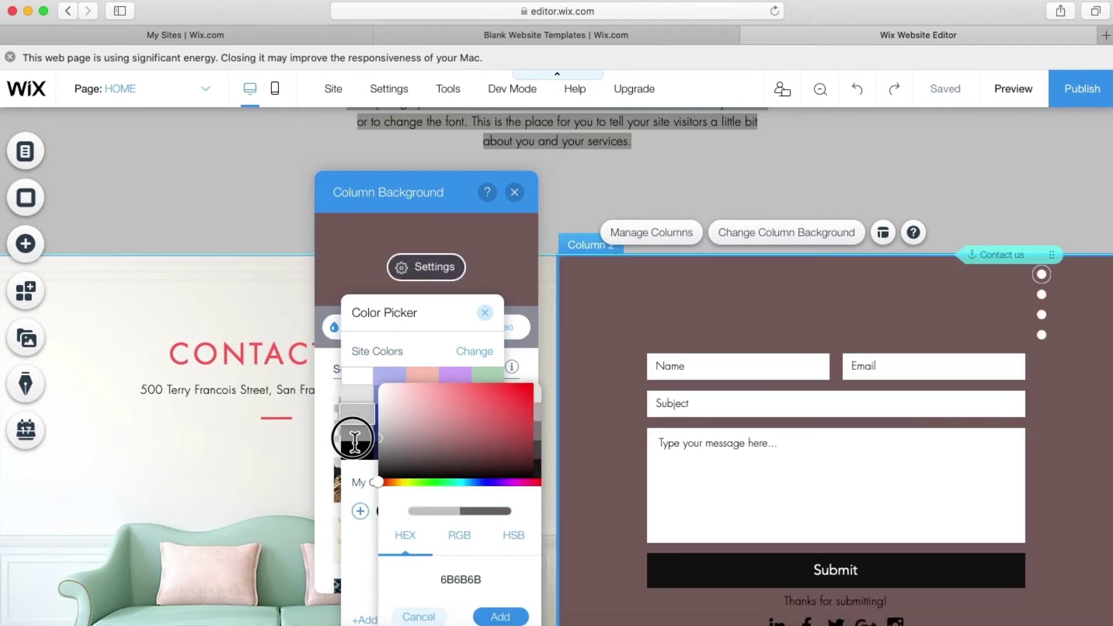
left_click(500, 616)
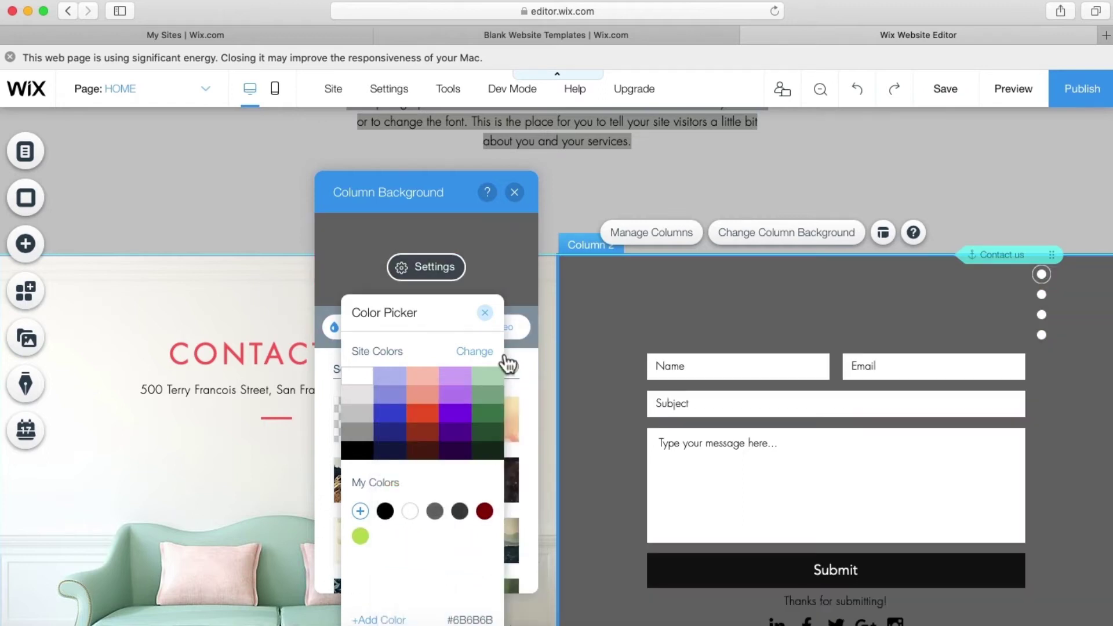
left_click(490, 320)
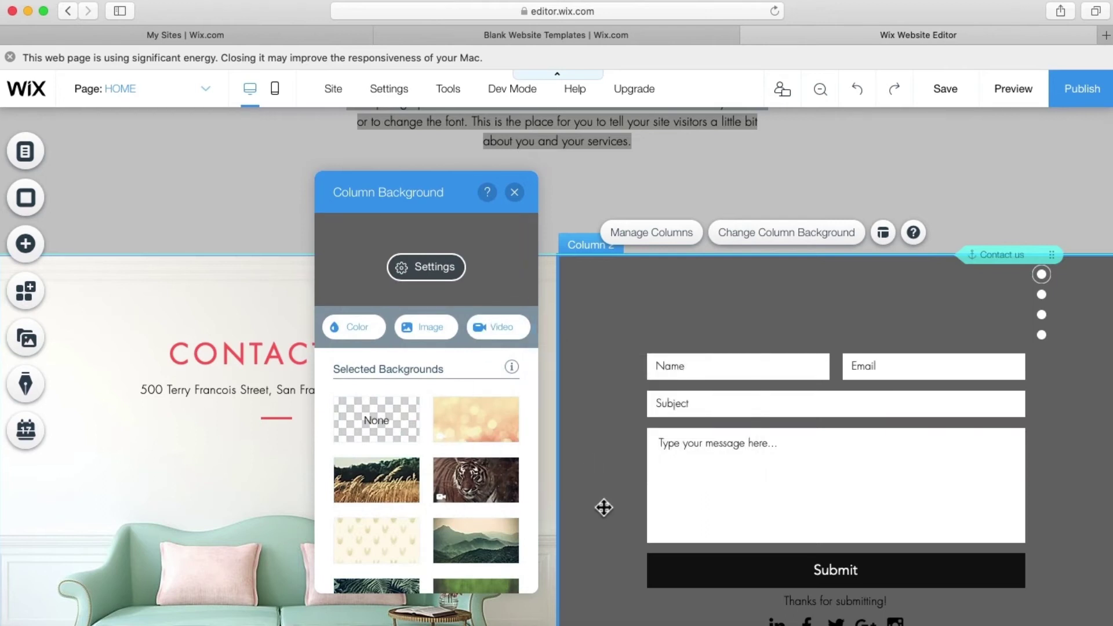
Step: Delete the social media icon bar beneath the contact form
left_click(642, 571)
scroll(764, 602, "down", 3)
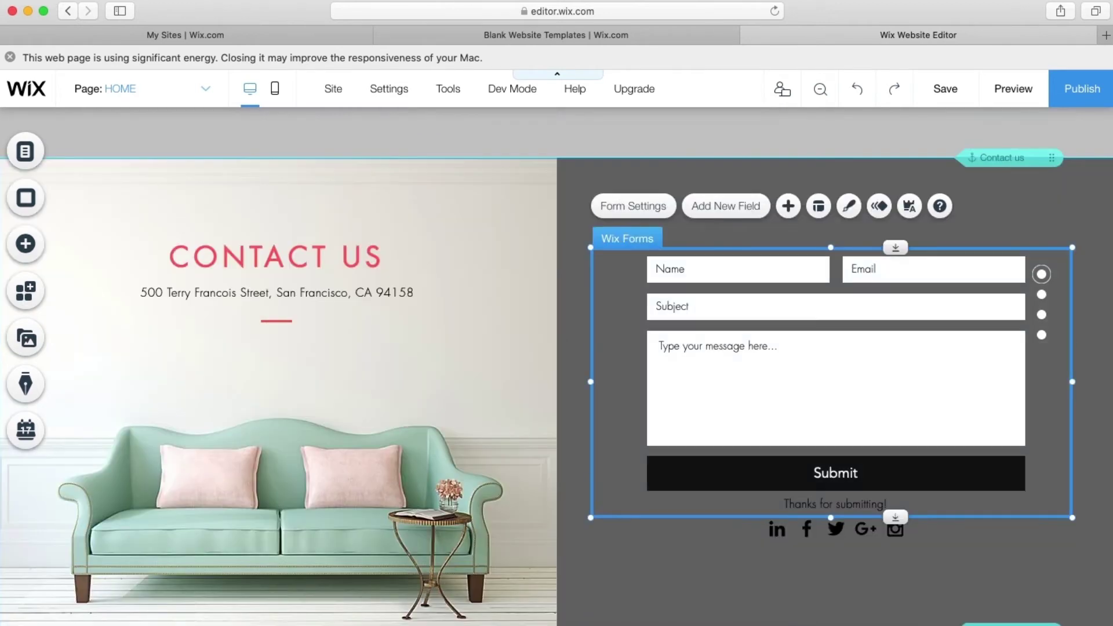
left_click(791, 542)
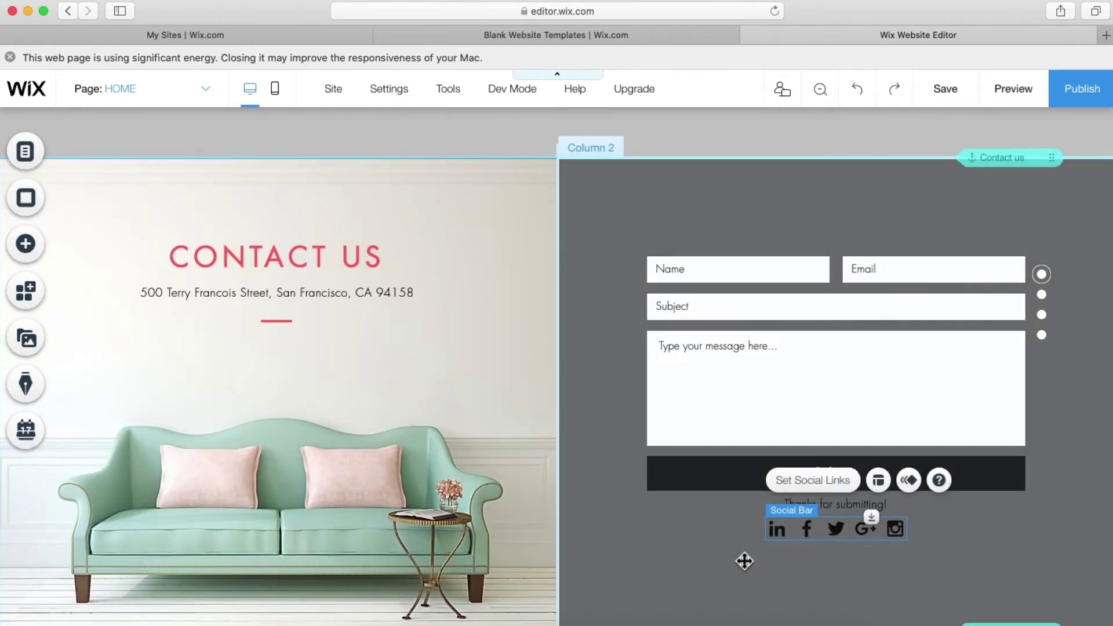
key("Delete")
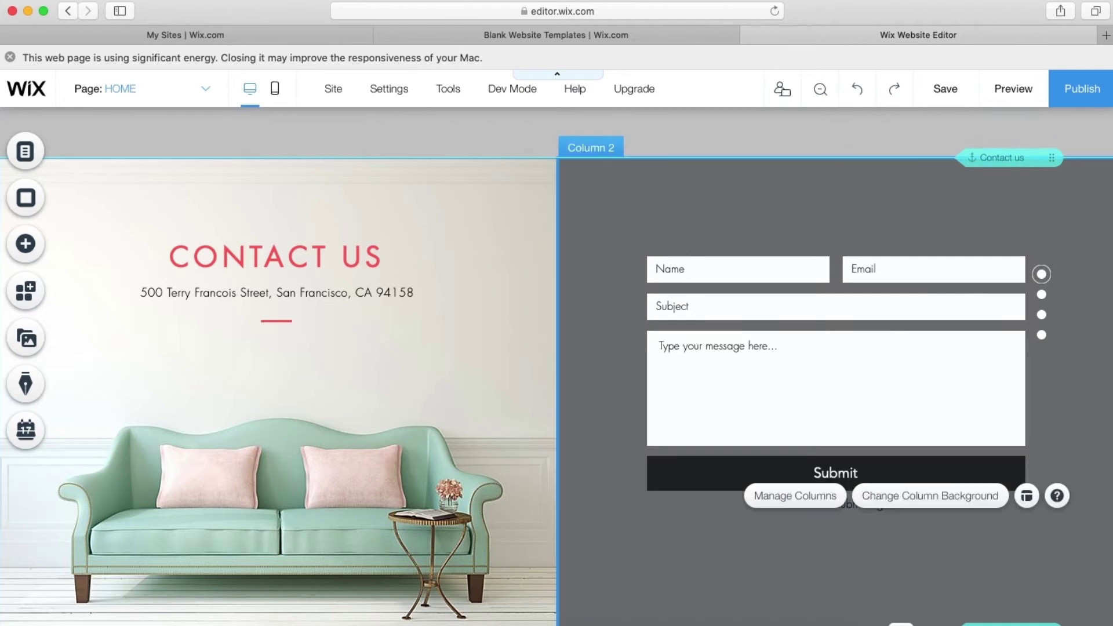
Step: Search Unsplash for "office" images to use as the background of the column containing the Contact Us heading
left_click(380, 366)
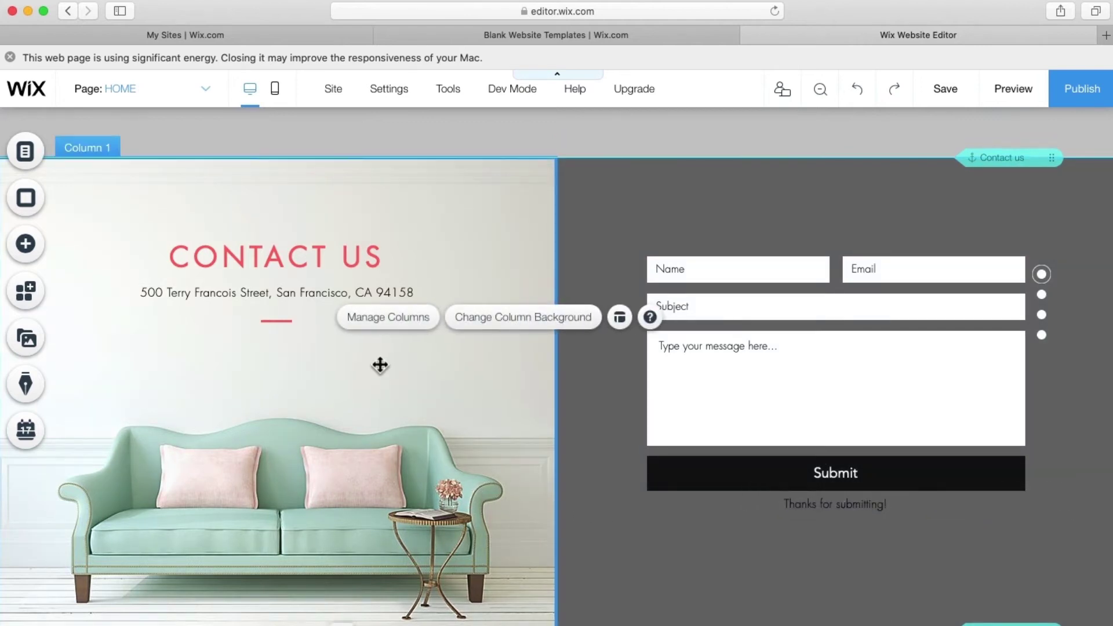
left_click(489, 333)
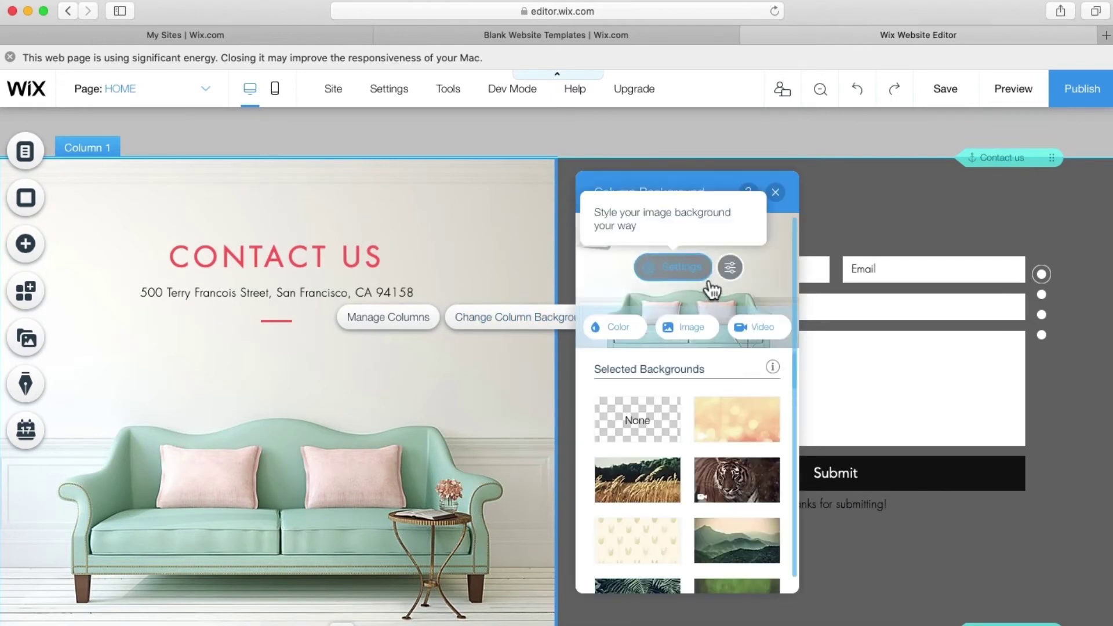
left_click(693, 330)
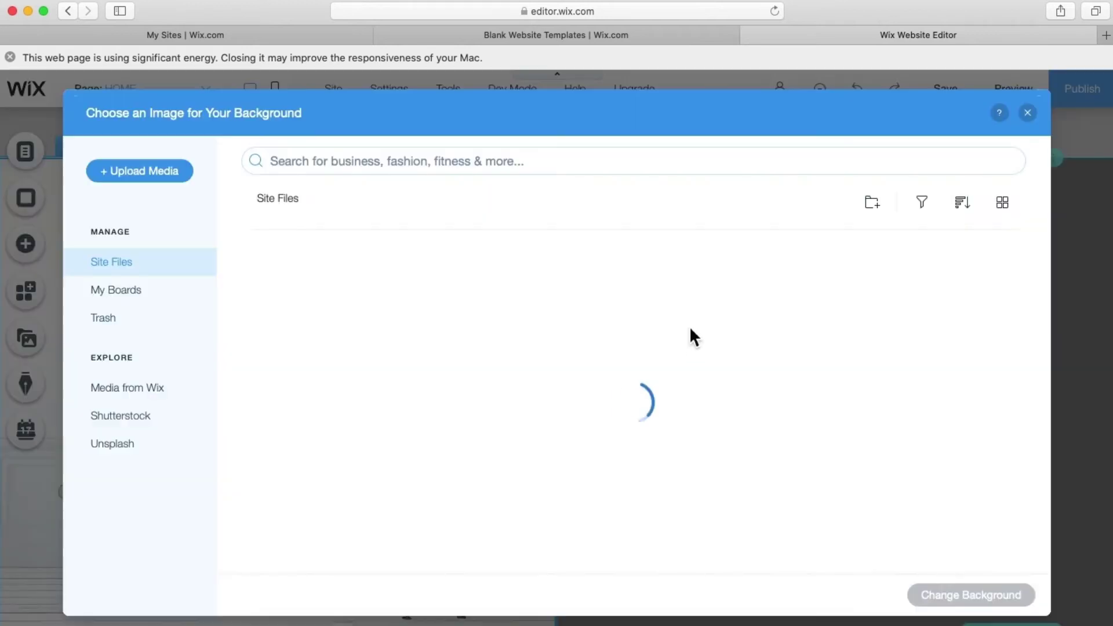
left_click(113, 445)
left_click(396, 164)
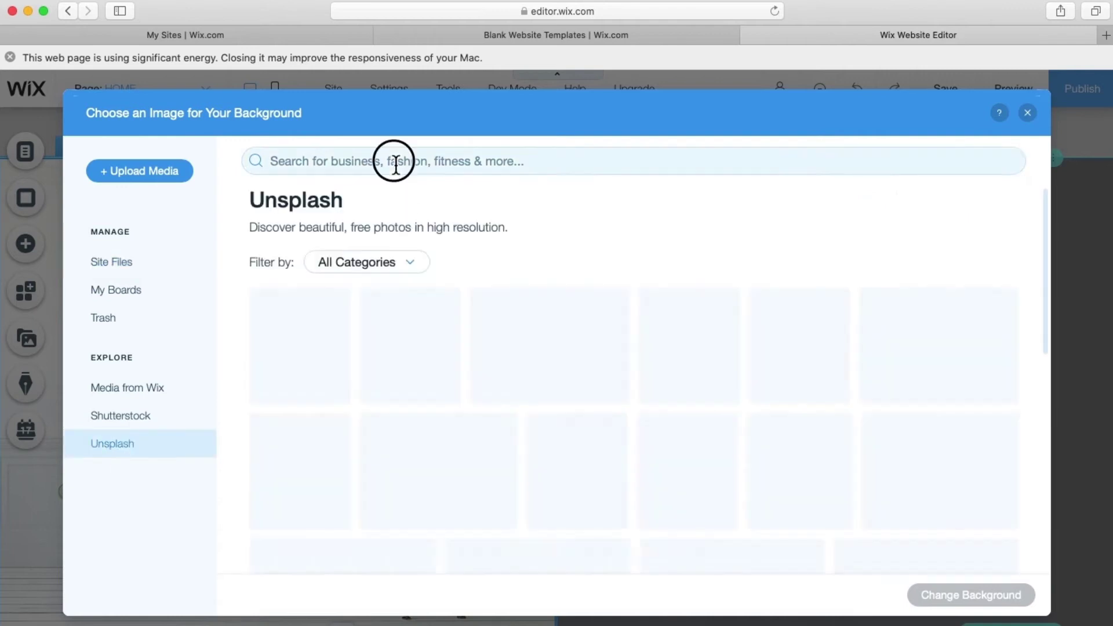
type("offic")
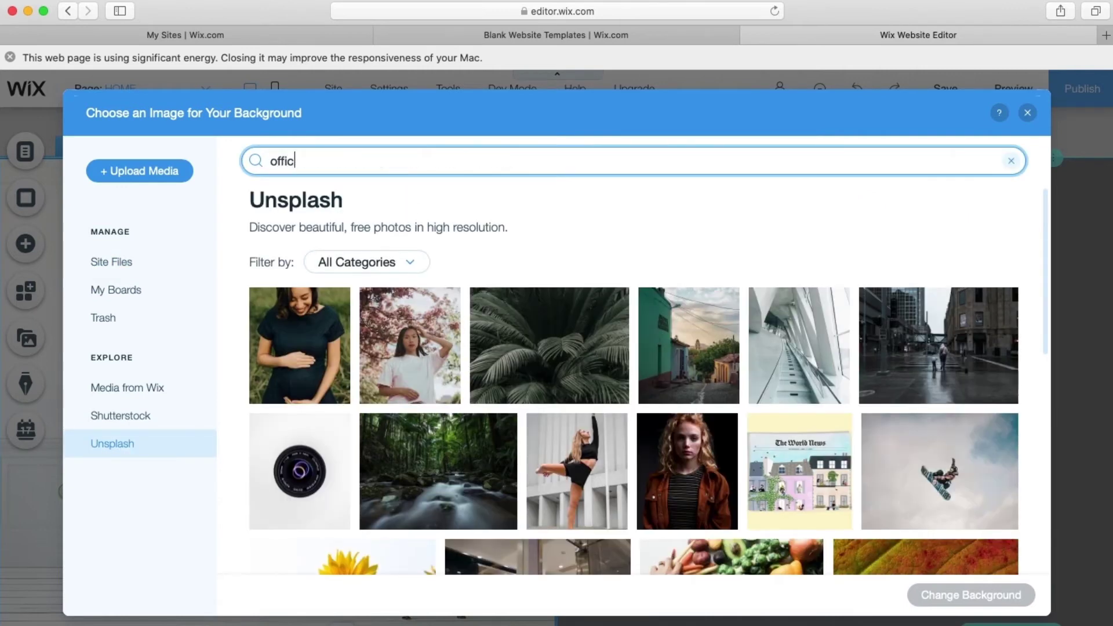
type("e")
key("Return")
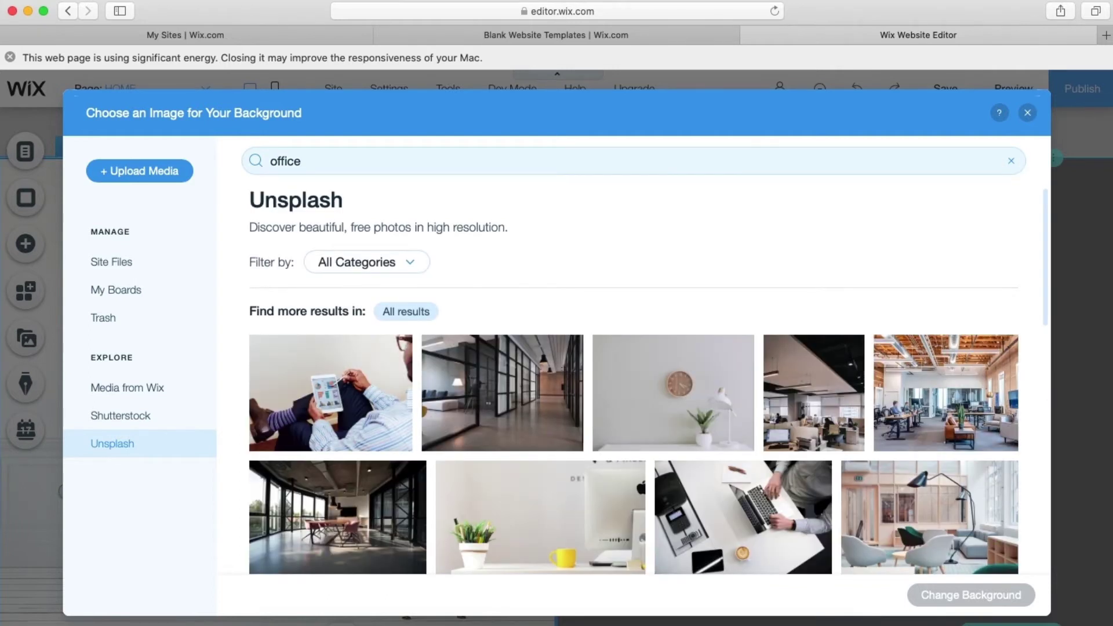
Step: Apply the image of a wall clock, white lamp and potted plant as the Contact Us heading column's background
scroll(518, 359, "down", 5)
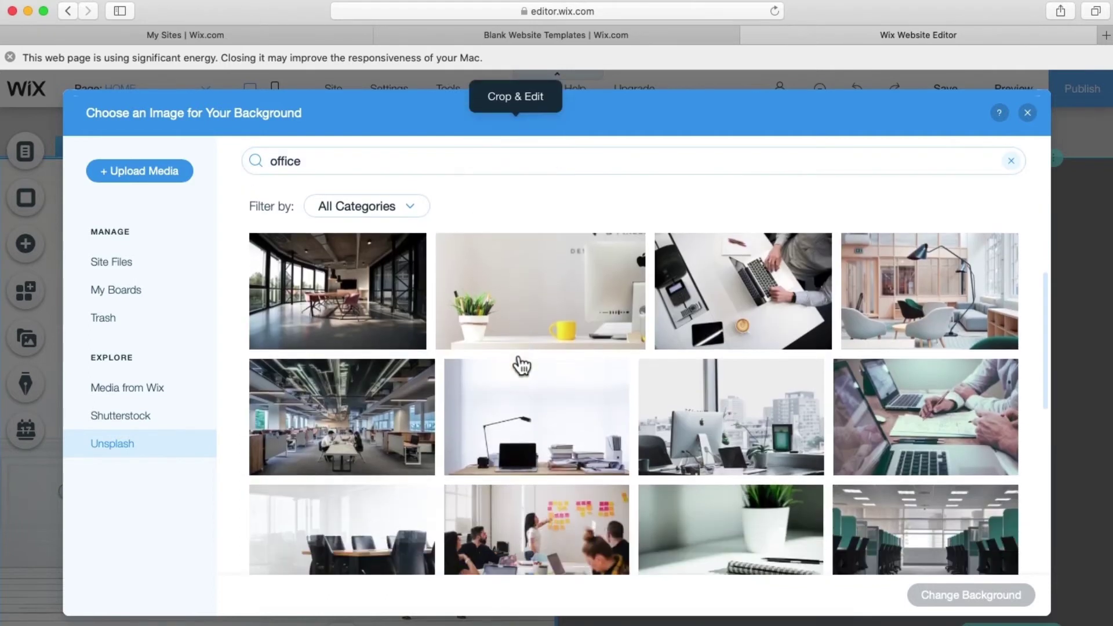
scroll(522, 364, "up", 5)
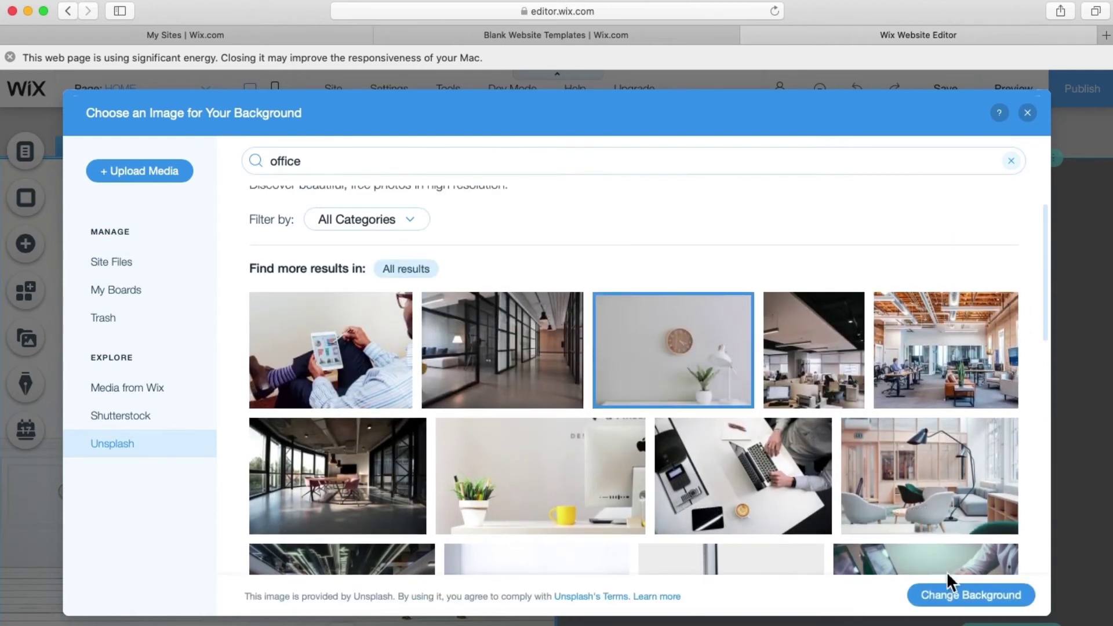
left_click(959, 605)
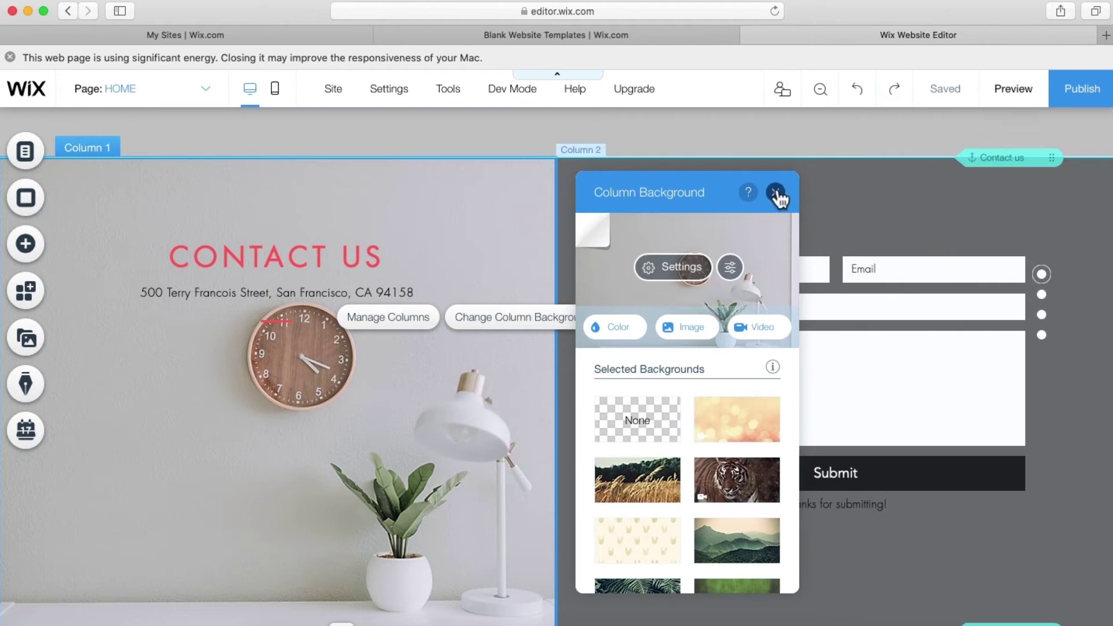
left_click(775, 192)
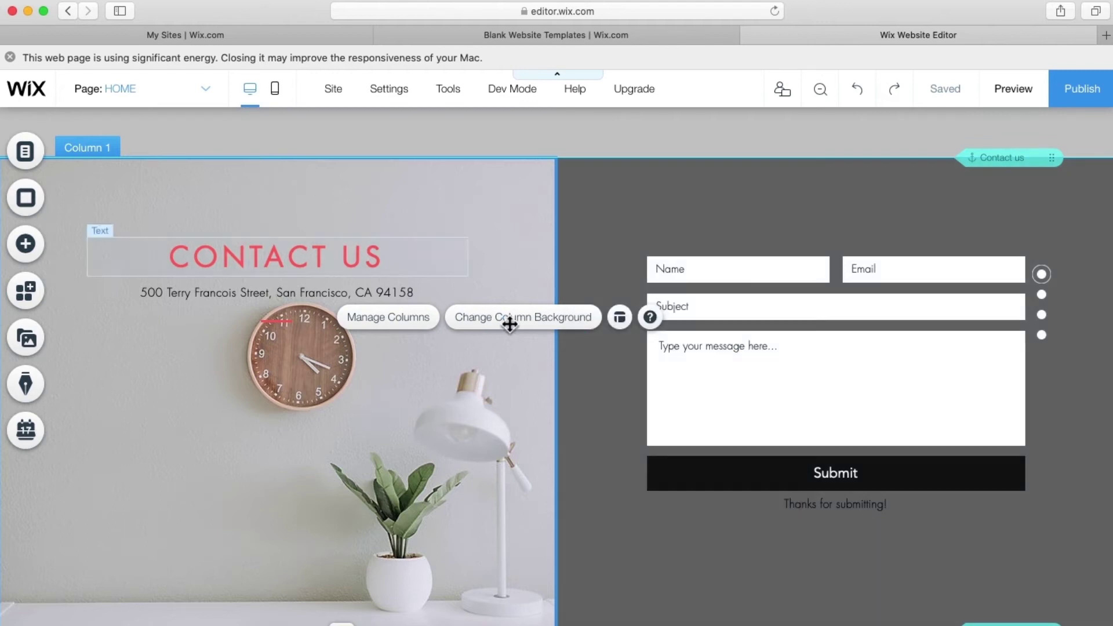
Step: Apply the Parallax scroll effect to the background image of the Contact Us heading column
left_click(515, 330)
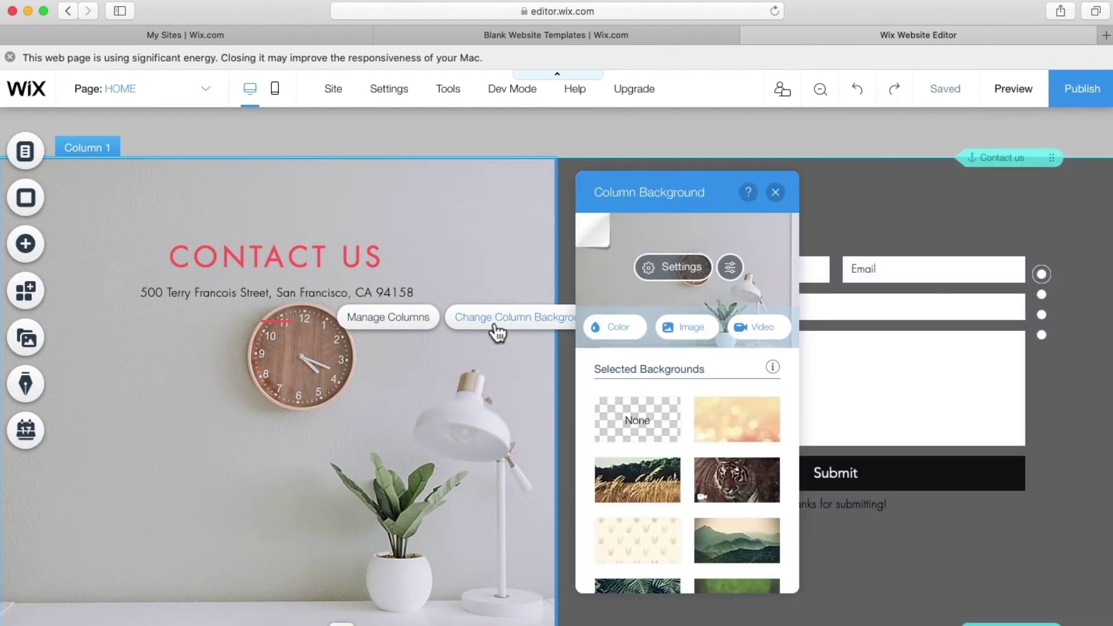
left_click(730, 267)
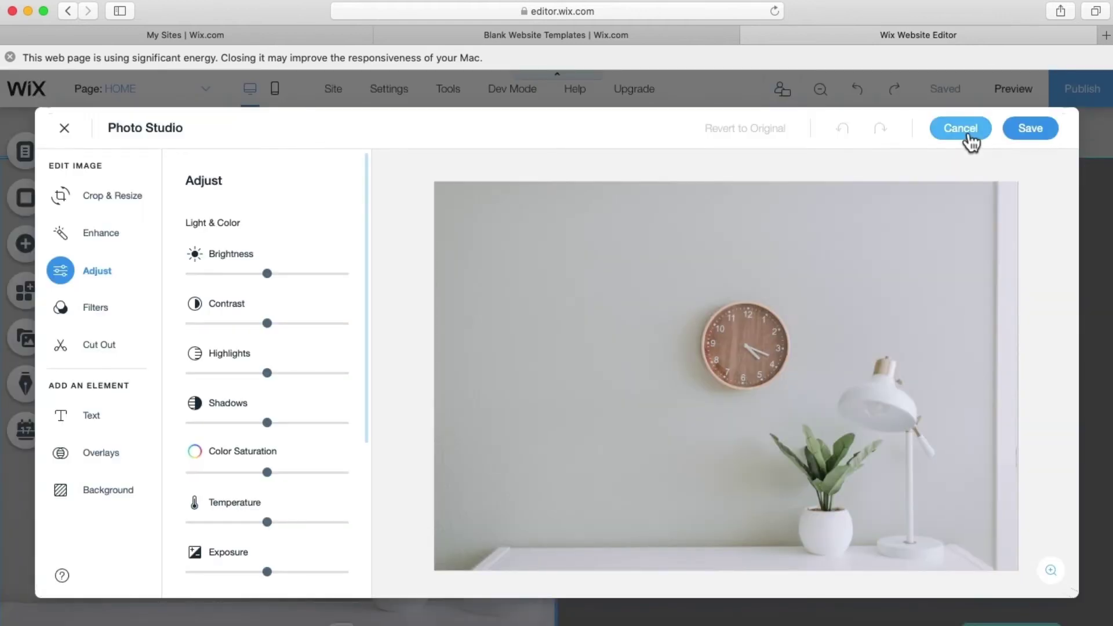
left_click(968, 136)
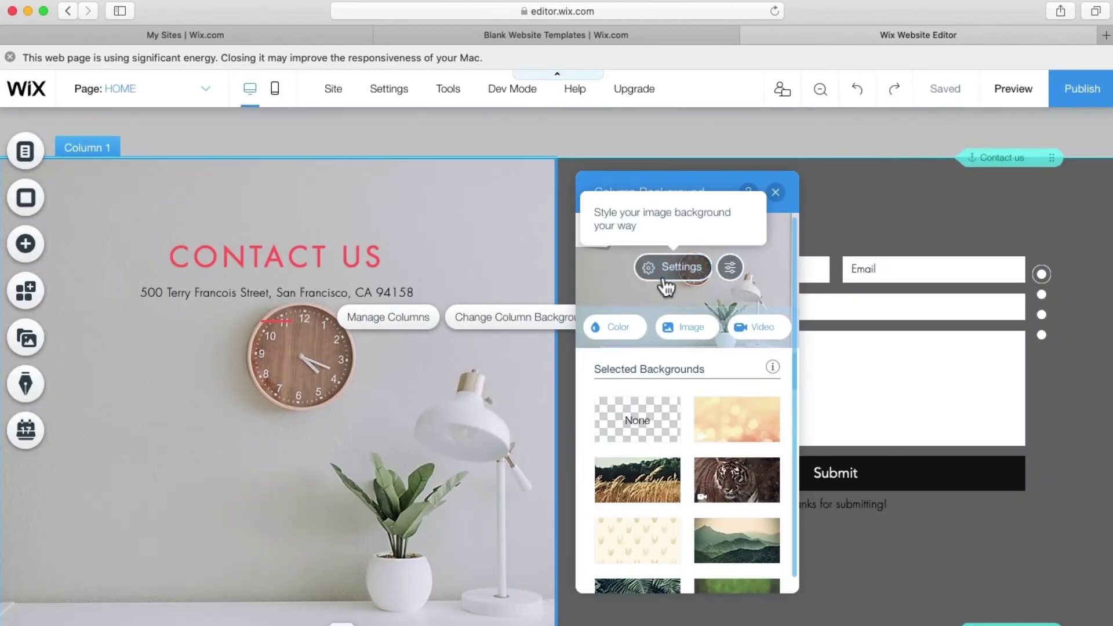
left_click(665, 279)
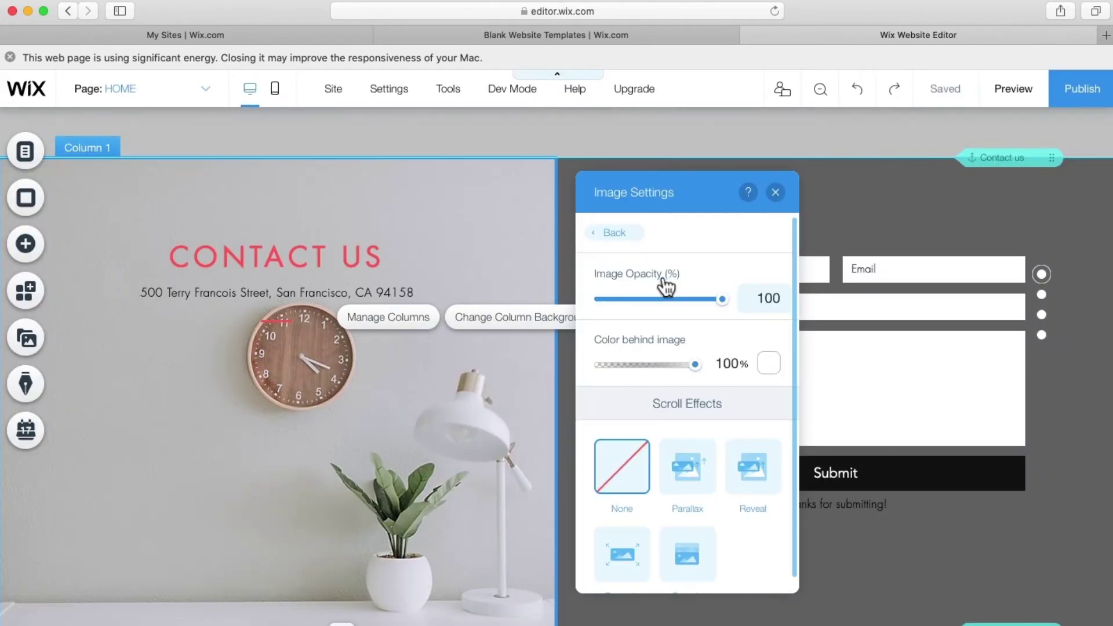
left_click(687, 464)
scroll(682, 457, "down", 3)
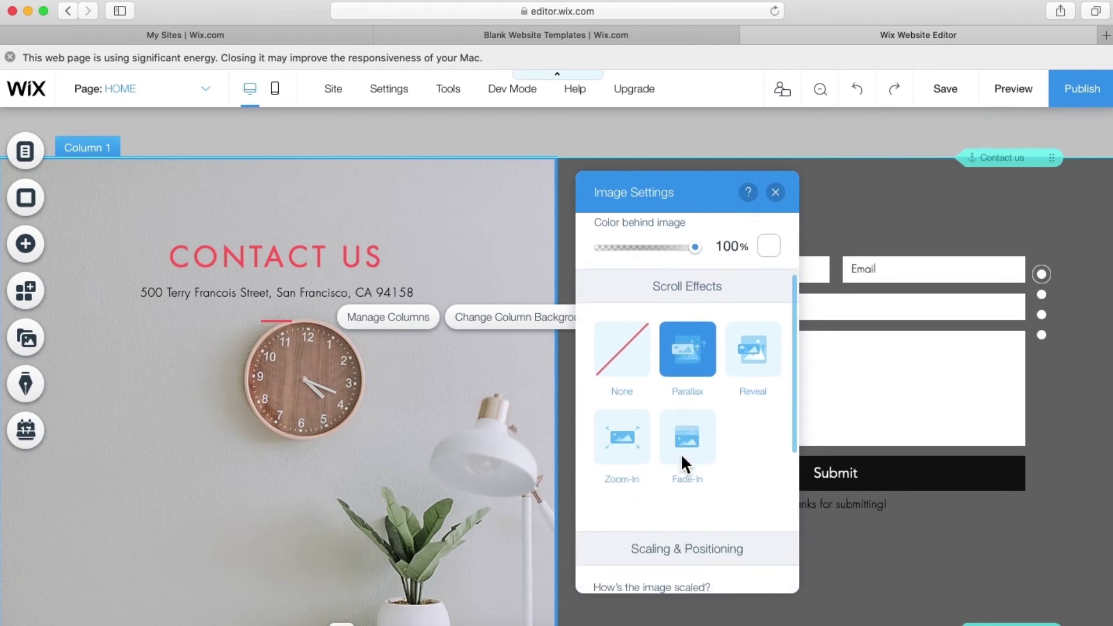
Step: Set the column's background image position to middle left and close its image settings
scroll(680, 454, "down", 7)
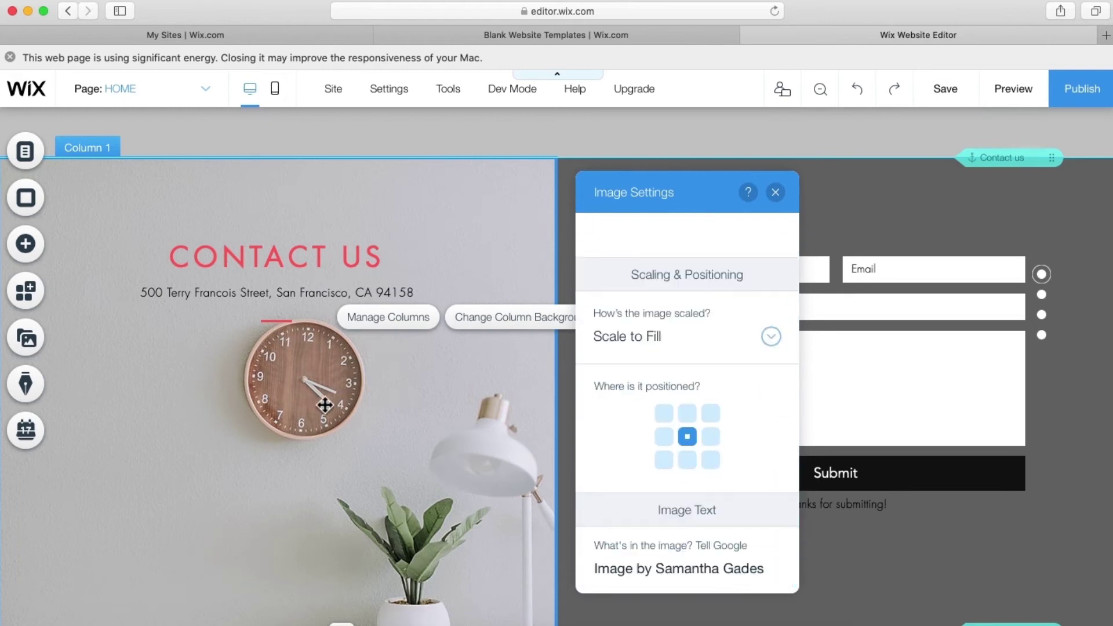
left_click(665, 437)
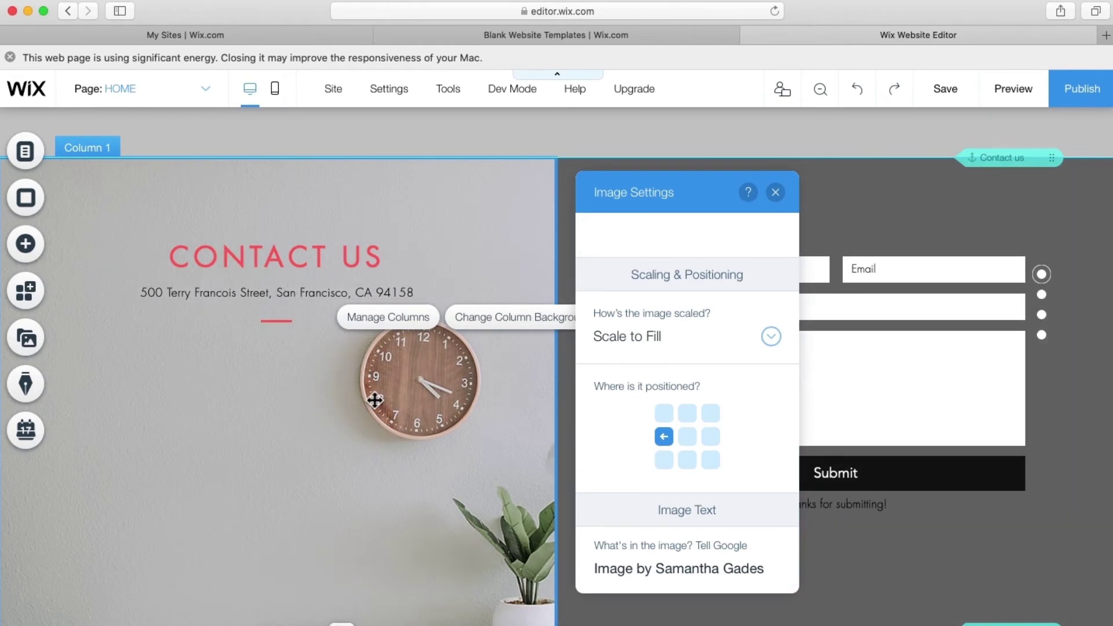
left_click(775, 193)
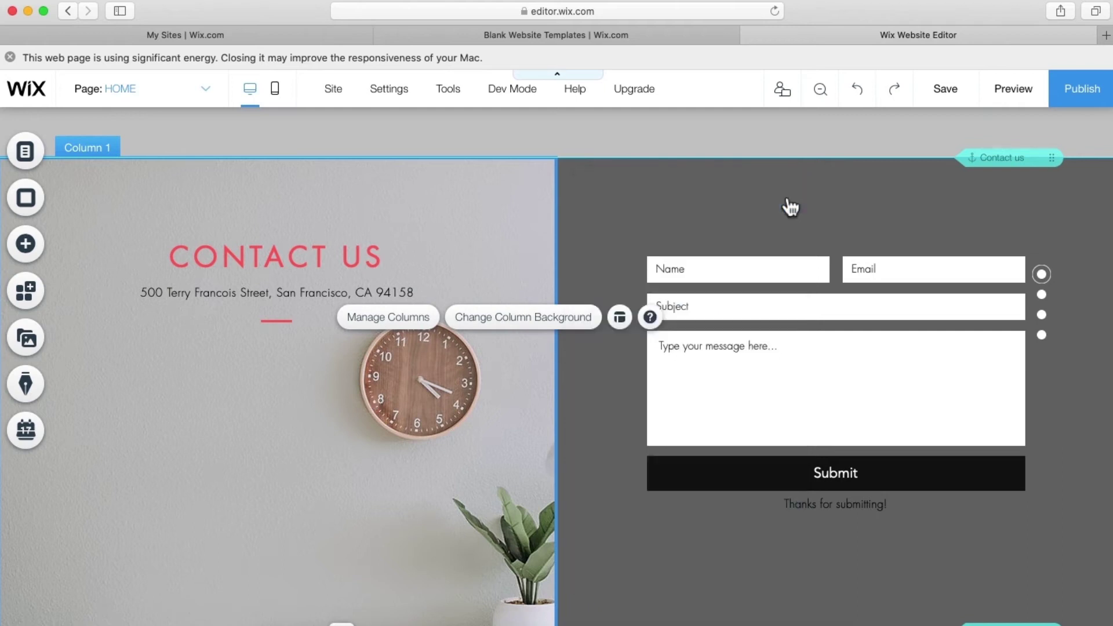
Step: Change the text color of the Contact Us heading to black #000000
left_click(285, 266)
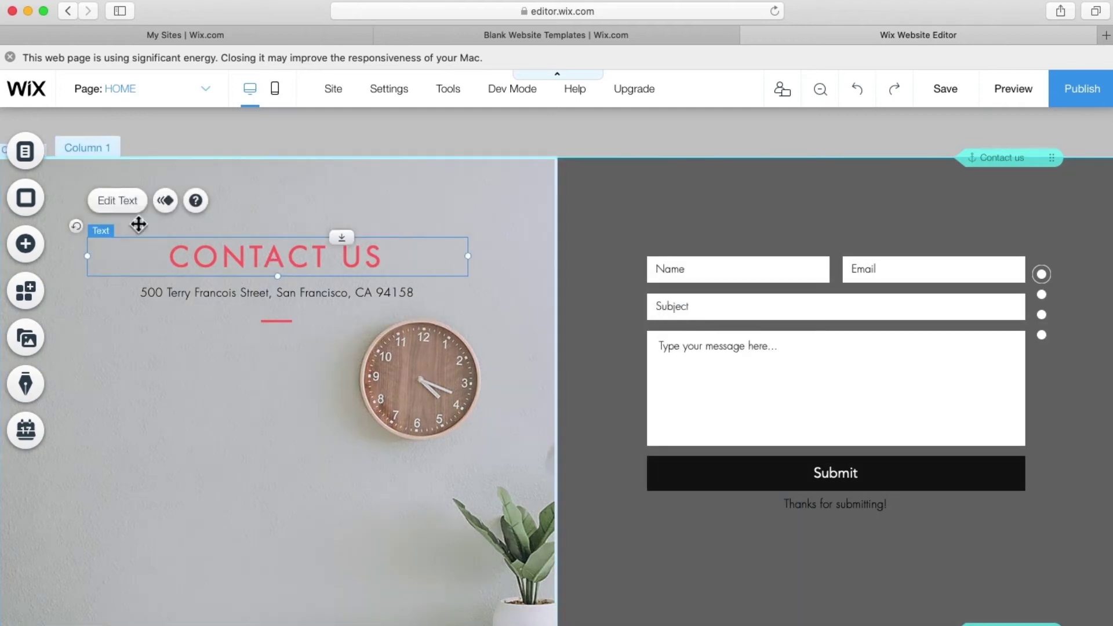
left_click(116, 201)
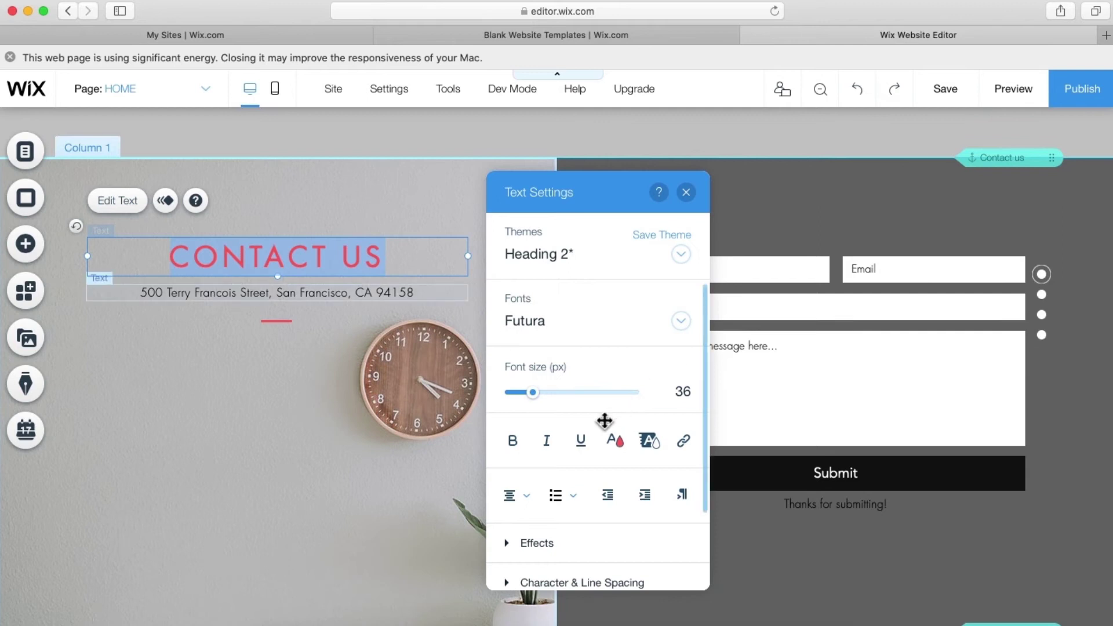
left_click(616, 442)
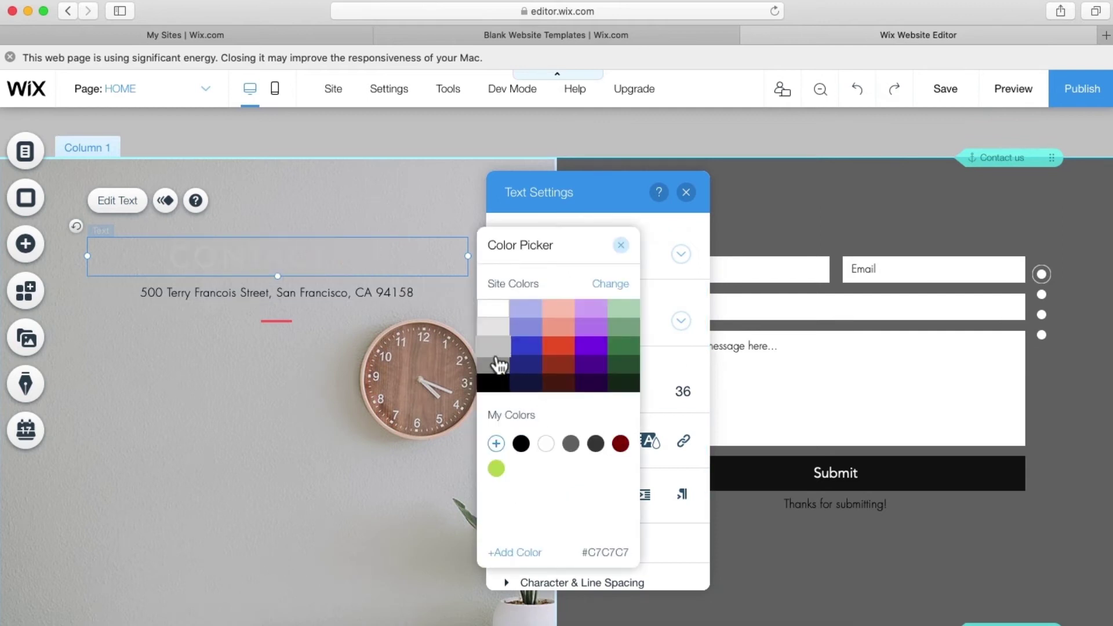
left_click(497, 389)
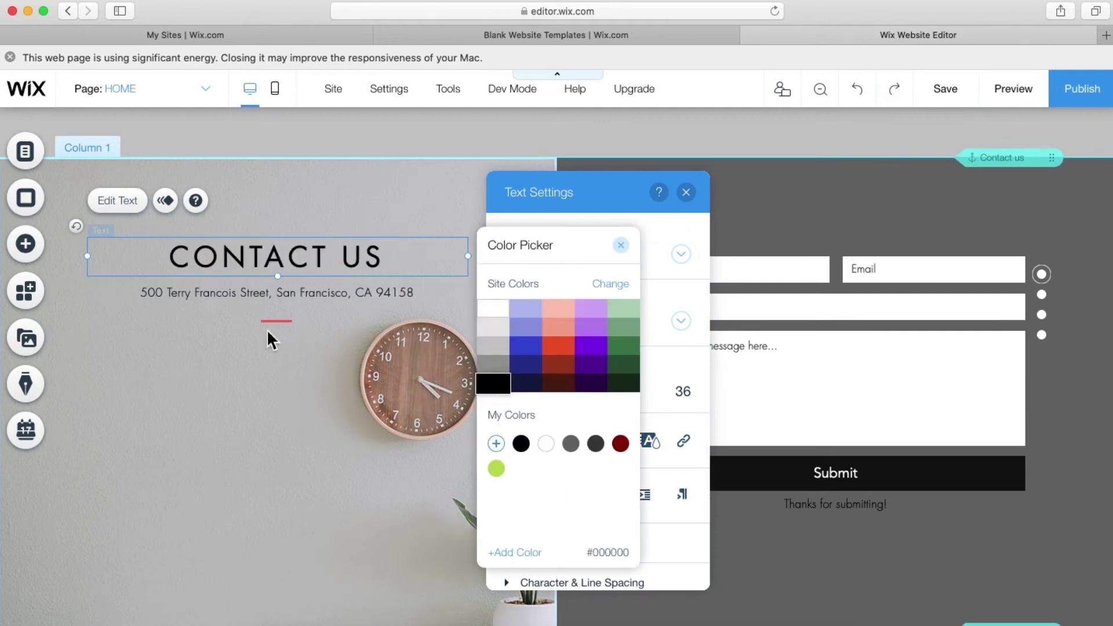
Step: Change the short red line under the address to the thick black themed line design
left_click(286, 321)
left_click(286, 323)
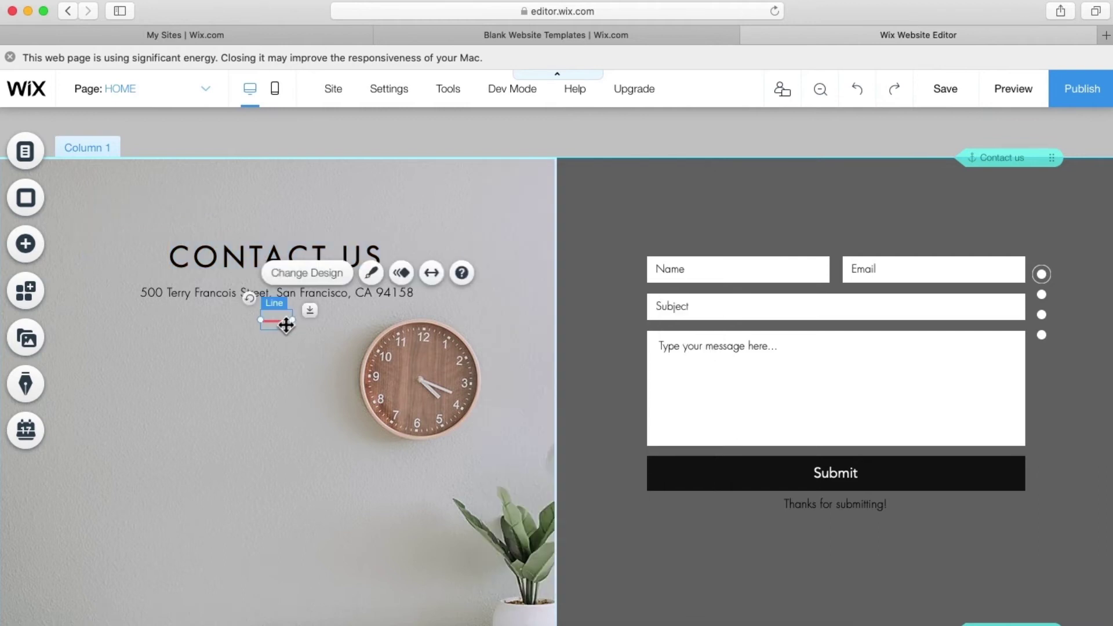
left_click(322, 277)
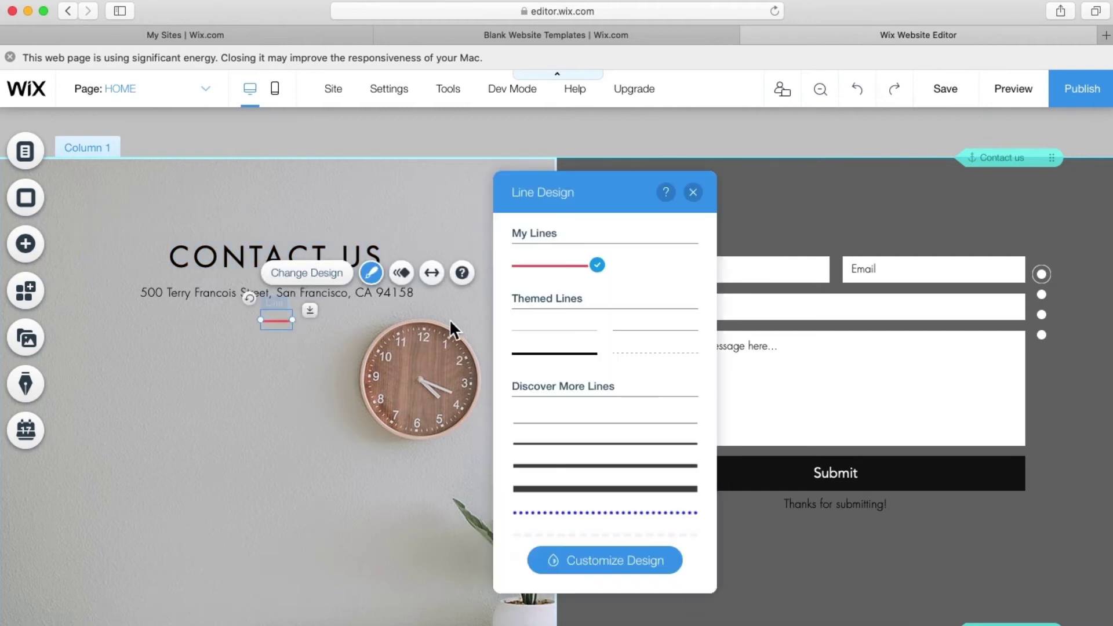
left_click(542, 355)
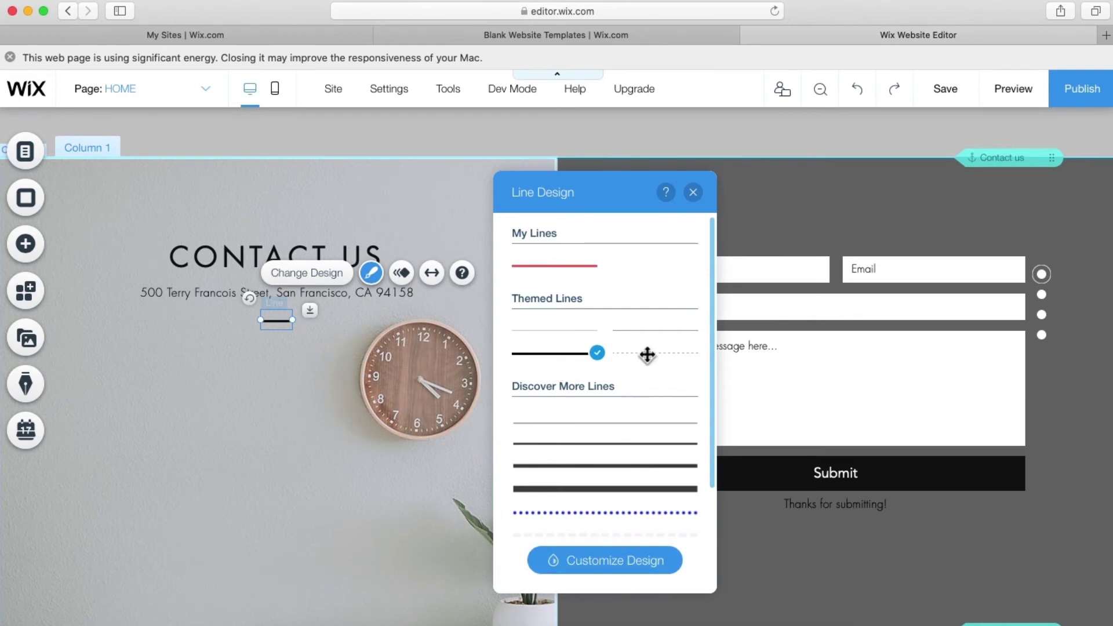
left_click(694, 192)
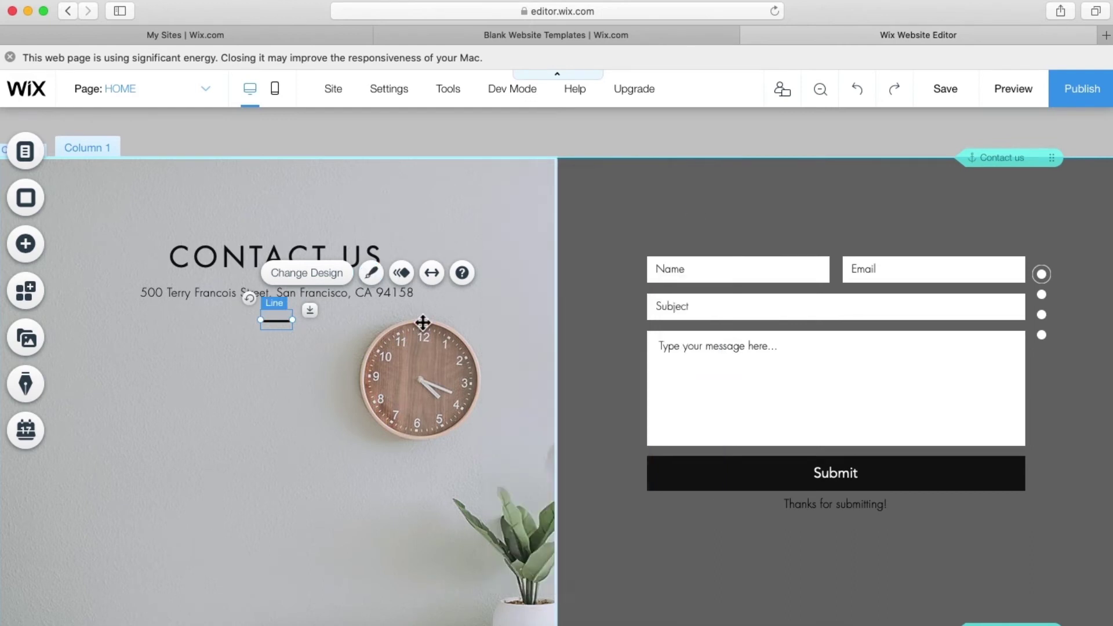
left_click(281, 421)
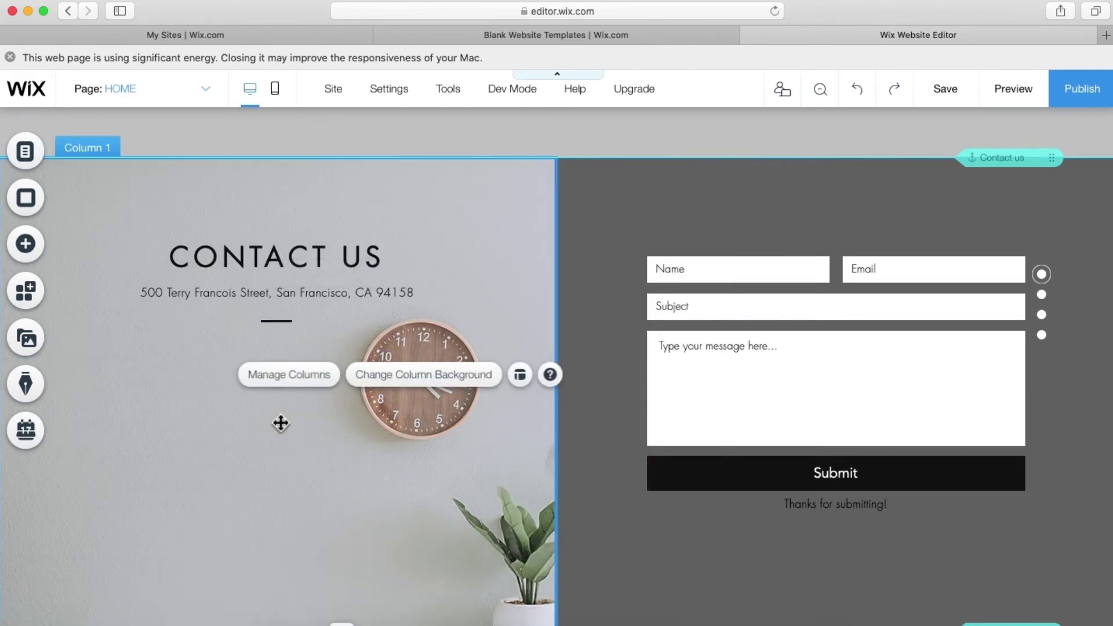
Step: Replace the address text under the Contact Us heading with a placeholder street, state and country
left_click(266, 301)
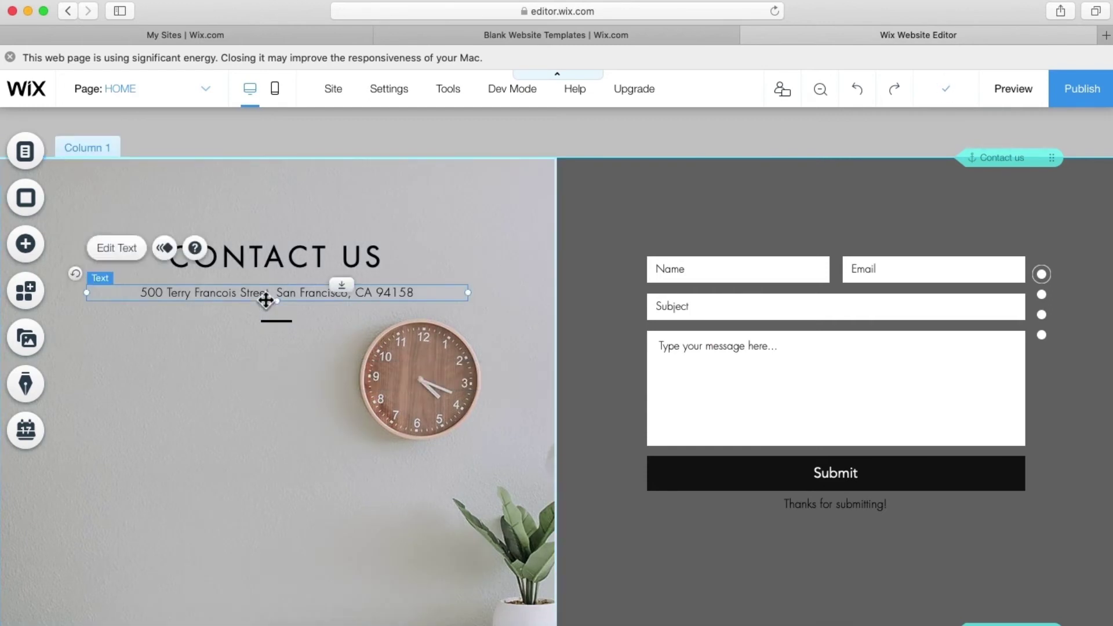
double_click(266, 300)
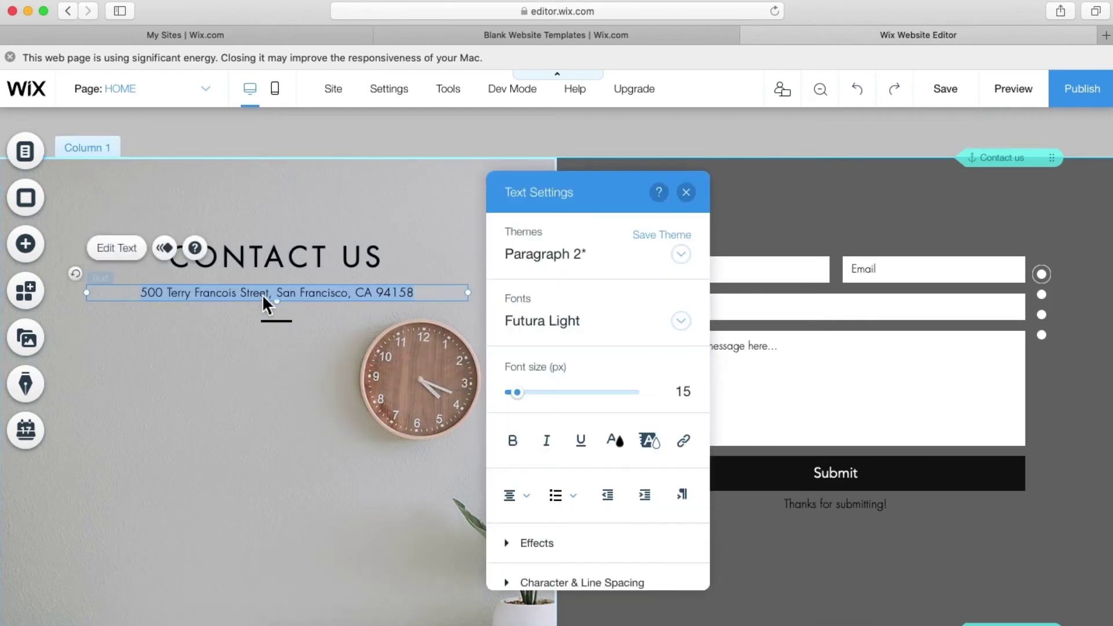
type("ABC Stree")
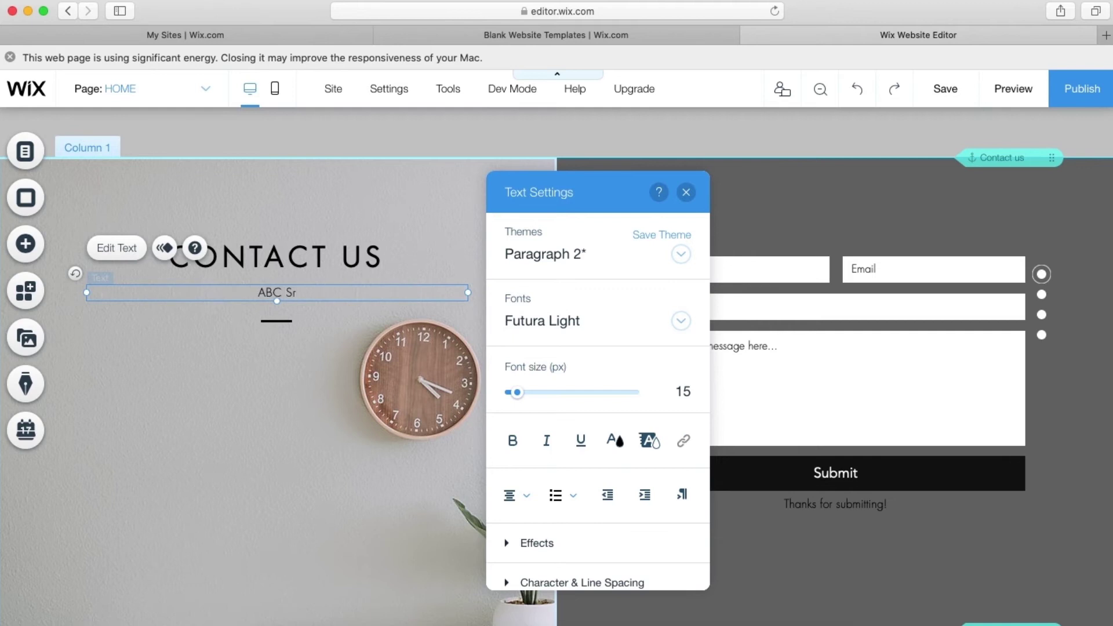
type(",State, Country")
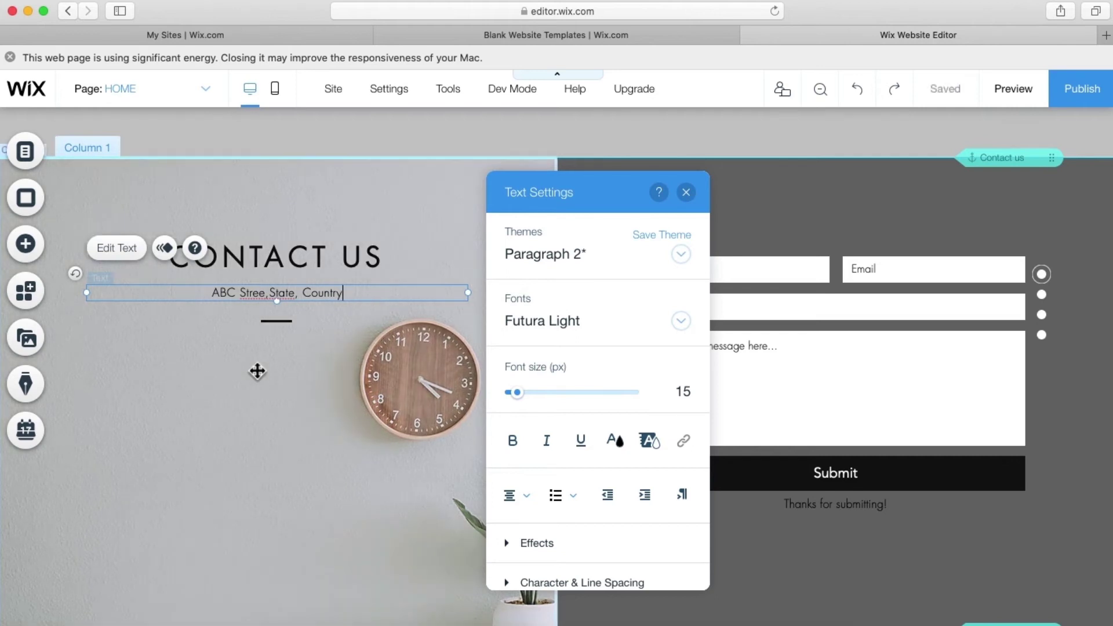
left_click(257, 371)
left_click(273, 417)
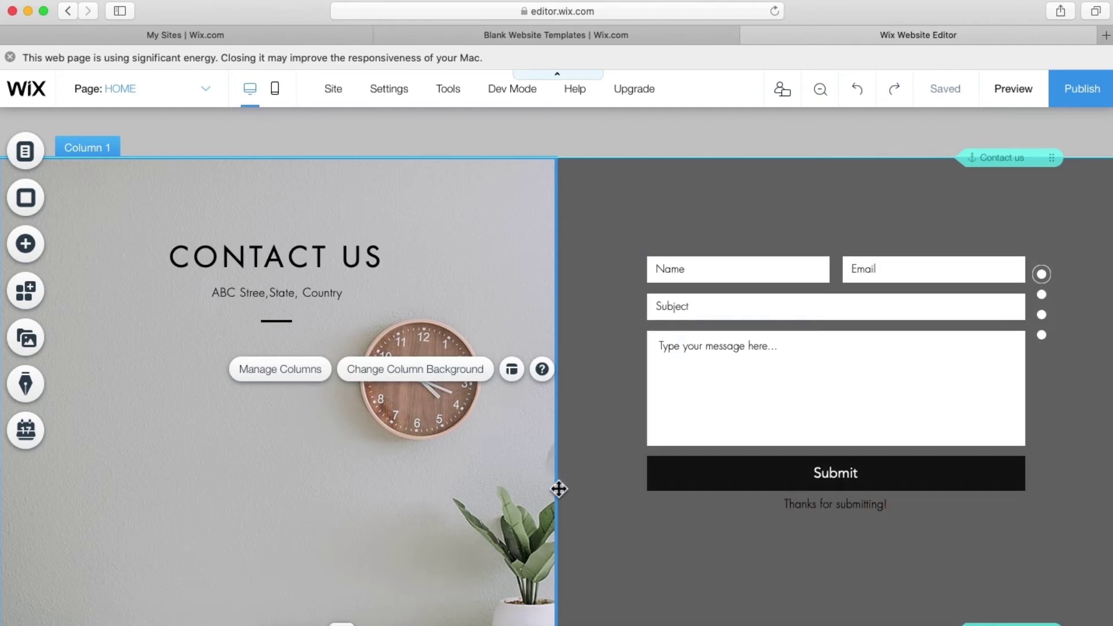
Step: Preview the site, examine the order and look of its sections from header to services, and return to editing
left_click(1027, 91)
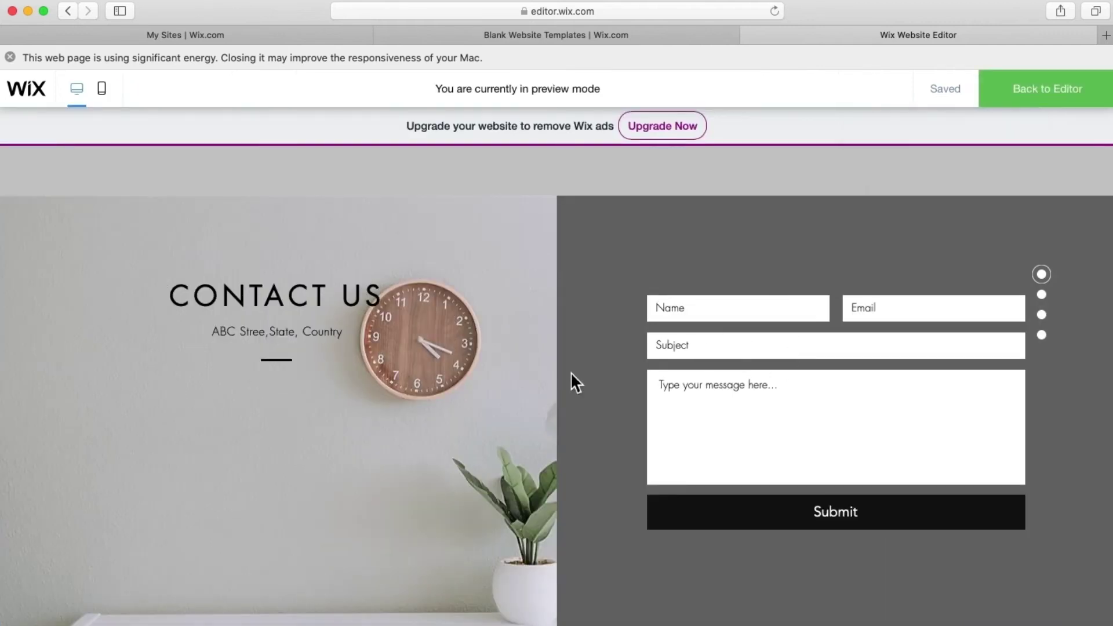
scroll(570, 371, "up", 15)
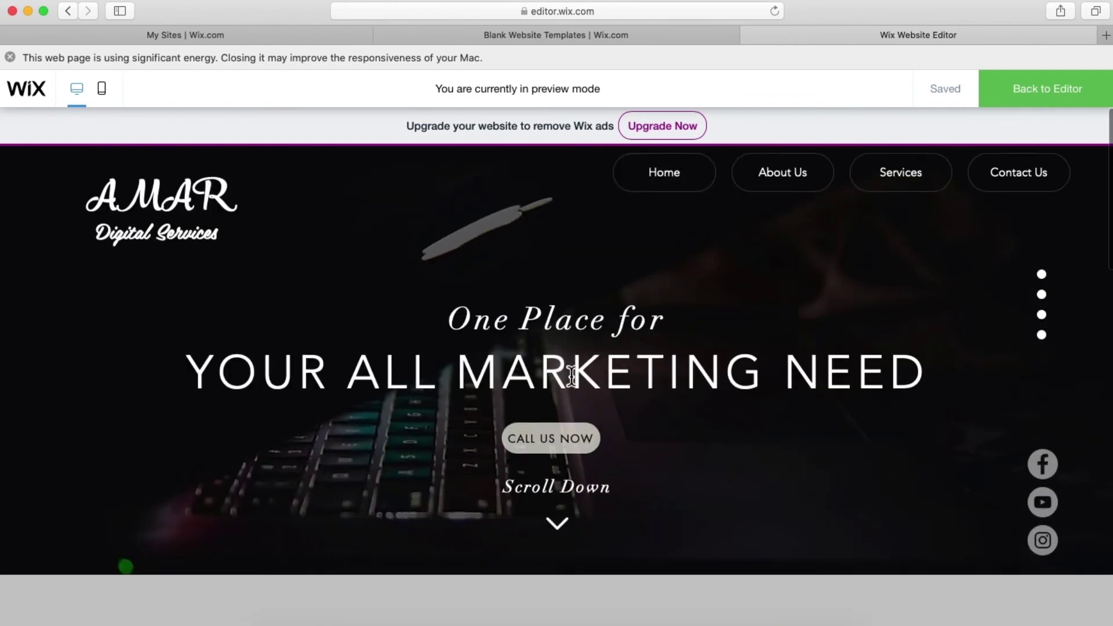
scroll(574, 380, "down", 2)
scroll(577, 386, "up", 2)
scroll(578, 384, "down", 1)
scroll(577, 385, "down", 10)
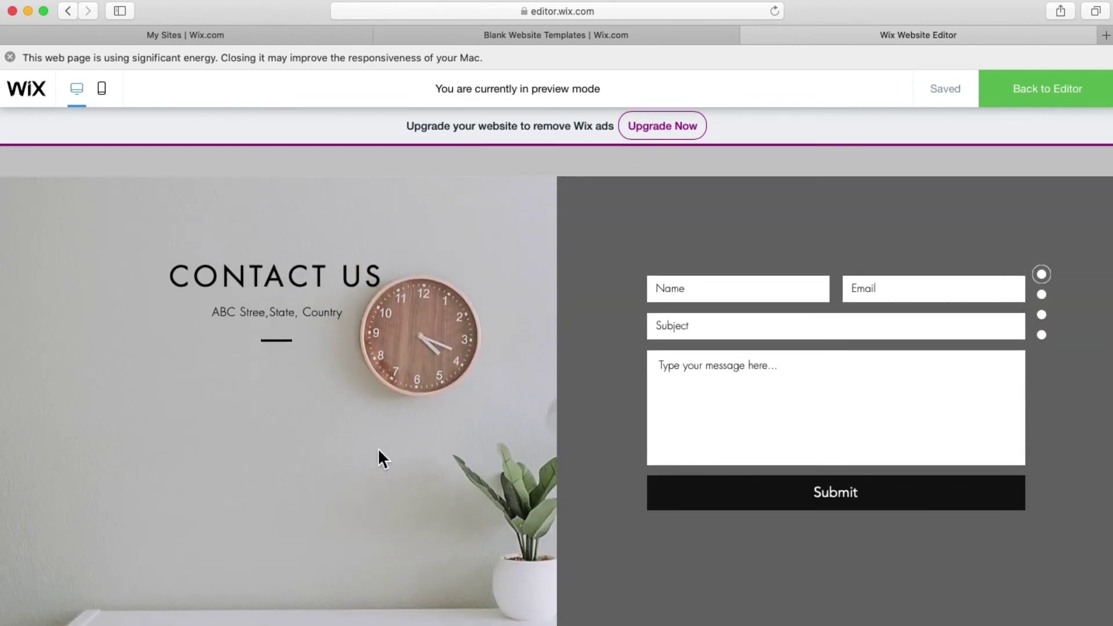
scroll(380, 457, "down", 4)
scroll(378, 447, "down", 5)
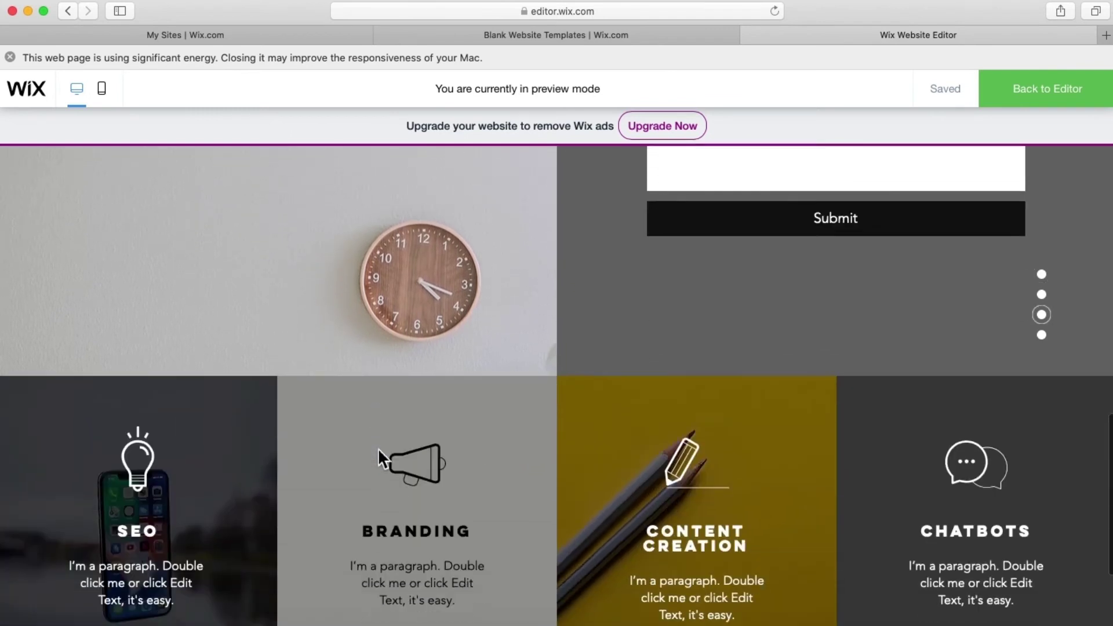
scroll(378, 448, "up", 8)
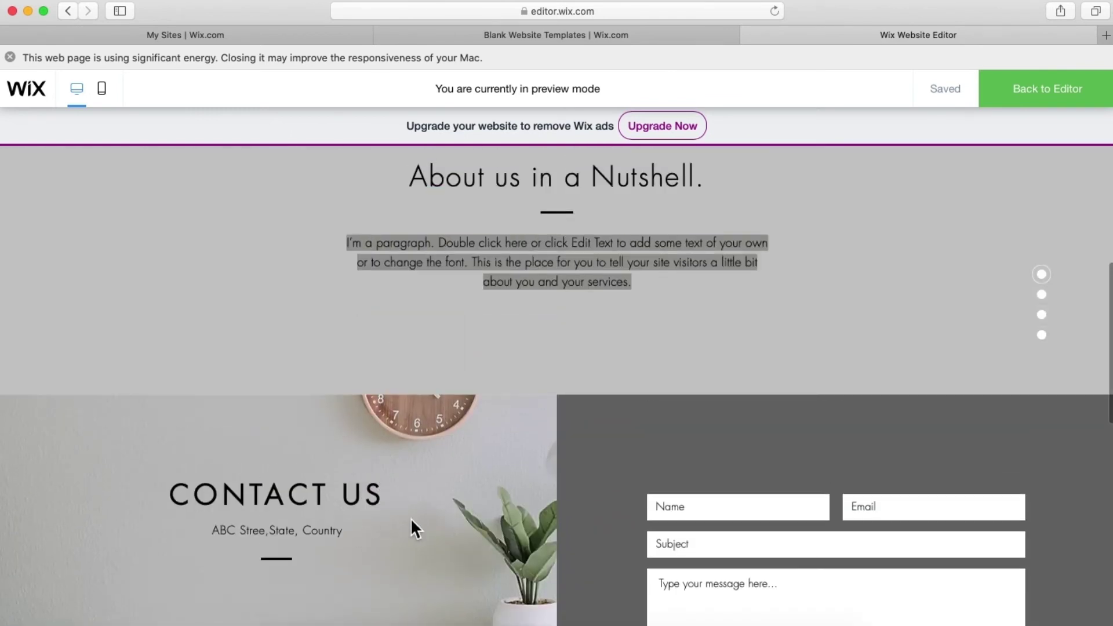
scroll(410, 517, "down", 2)
scroll(400, 496, "down", 6)
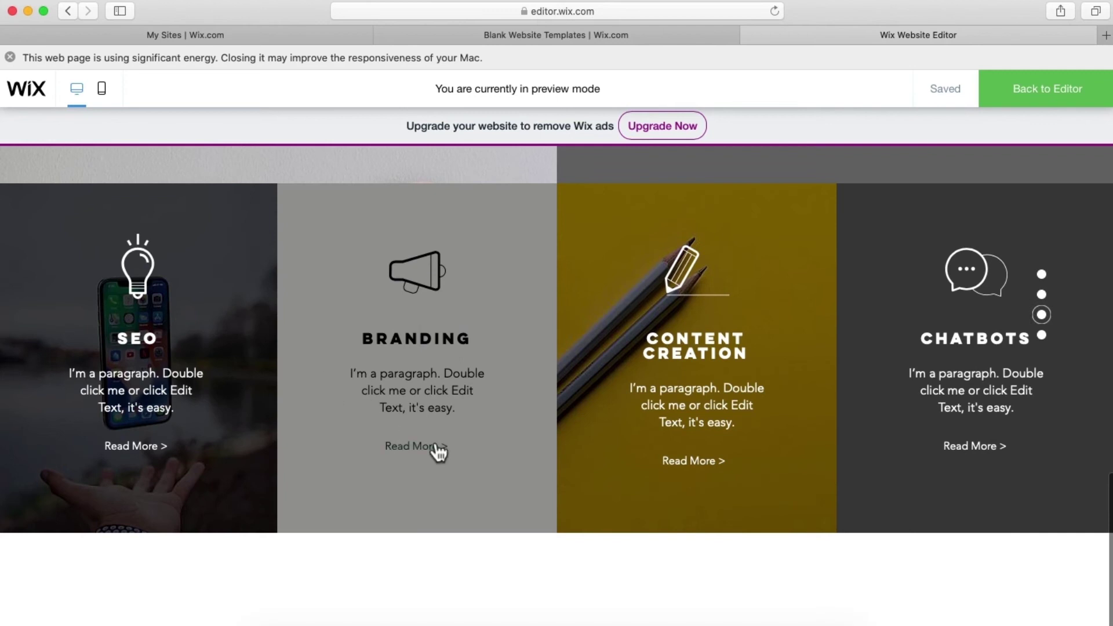
scroll(774, 275, "up", 15)
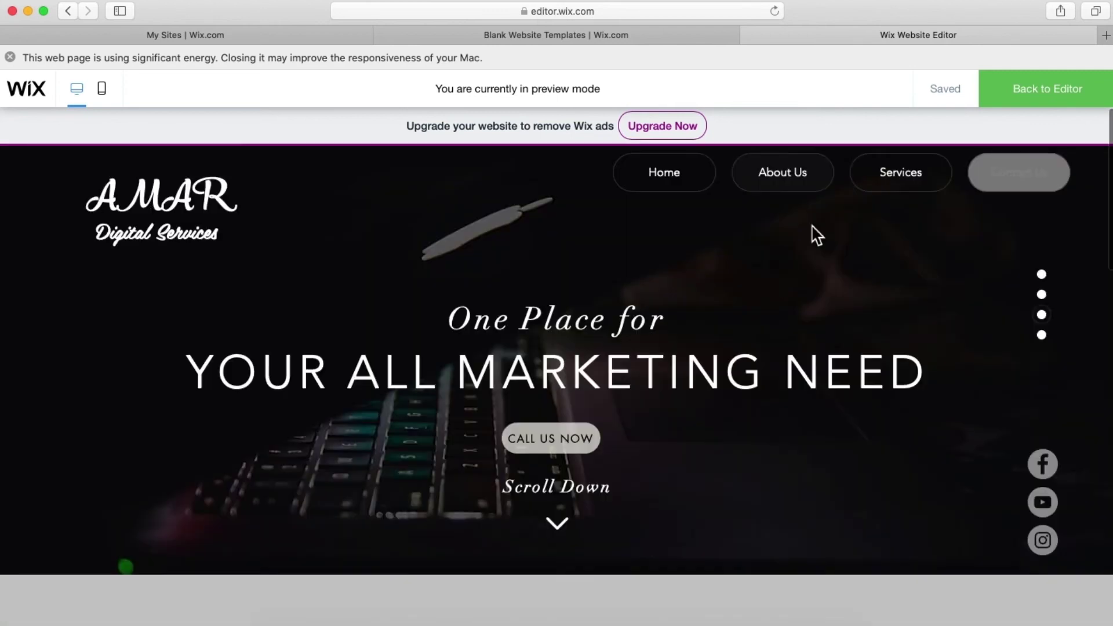
left_click(1047, 109)
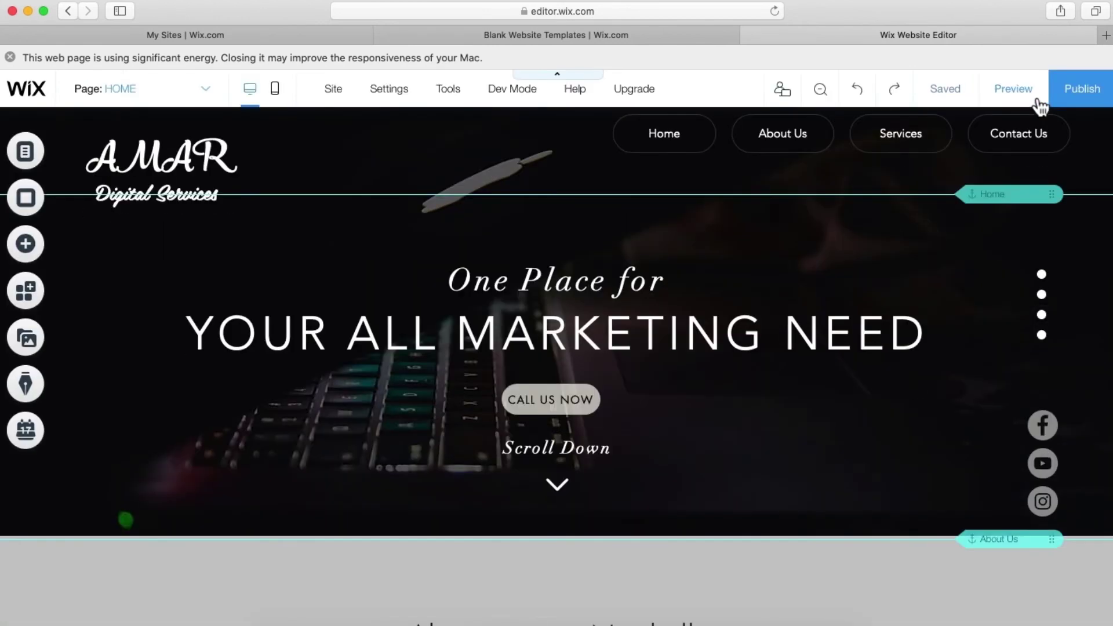
Step: Move the Contact Us strip one place down, below the services strip, in the zoomed-out page view
left_click(833, 95)
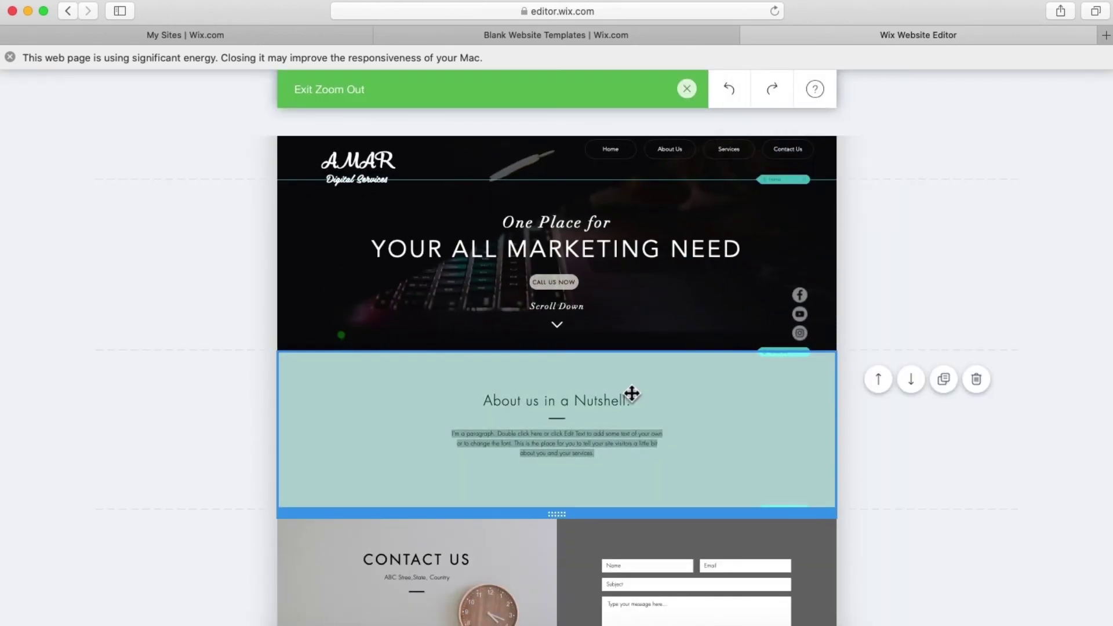
scroll(631, 393, "down", 5)
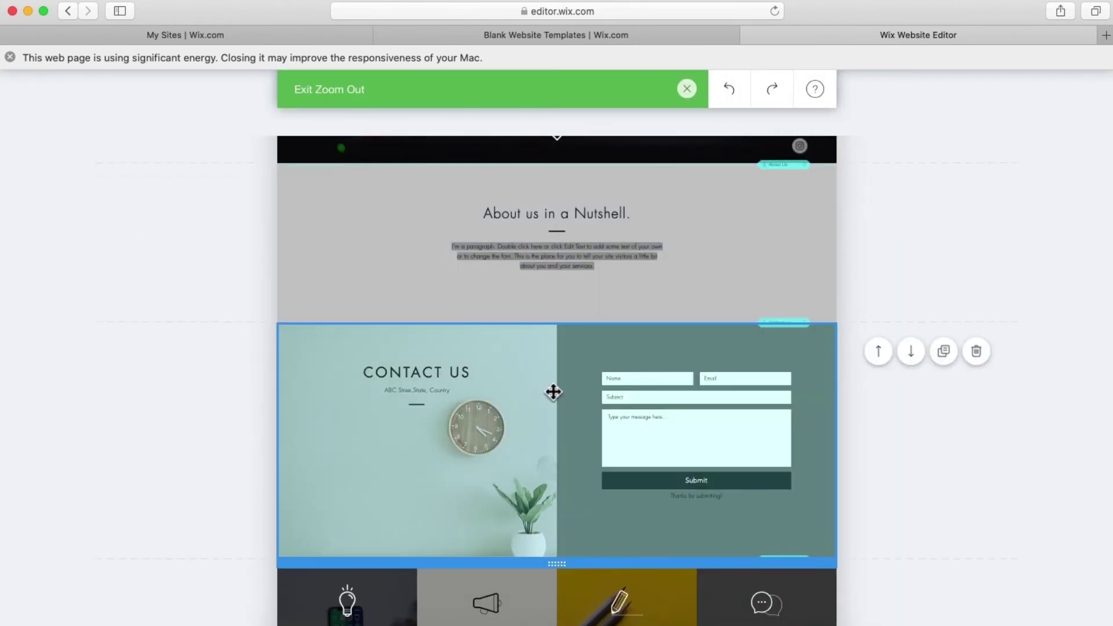
left_click(916, 358)
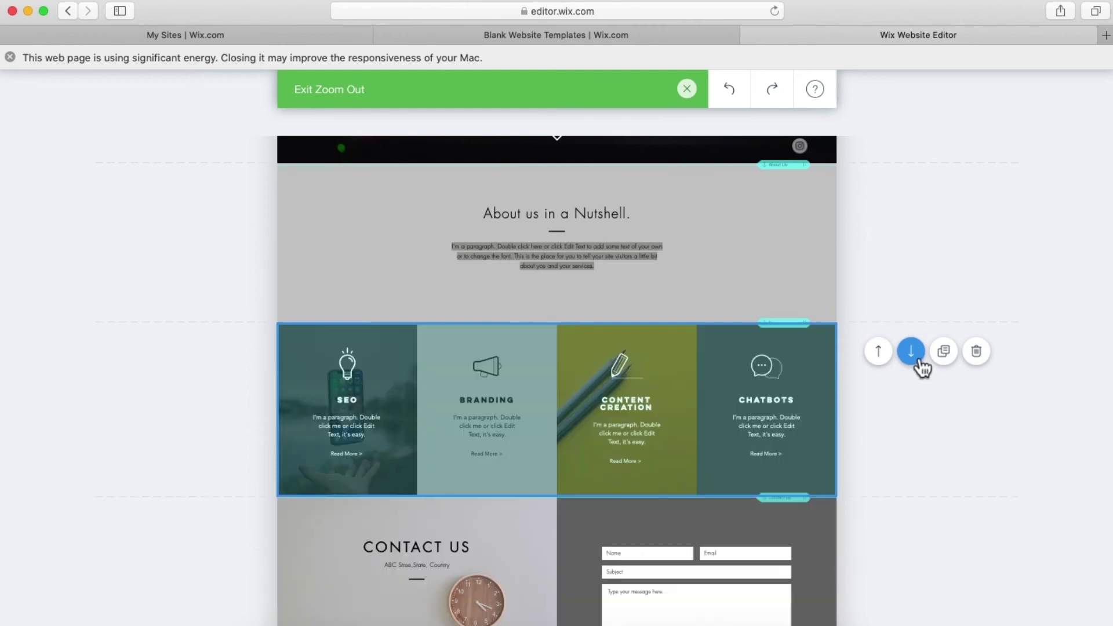
scroll(881, 496, "down", 2)
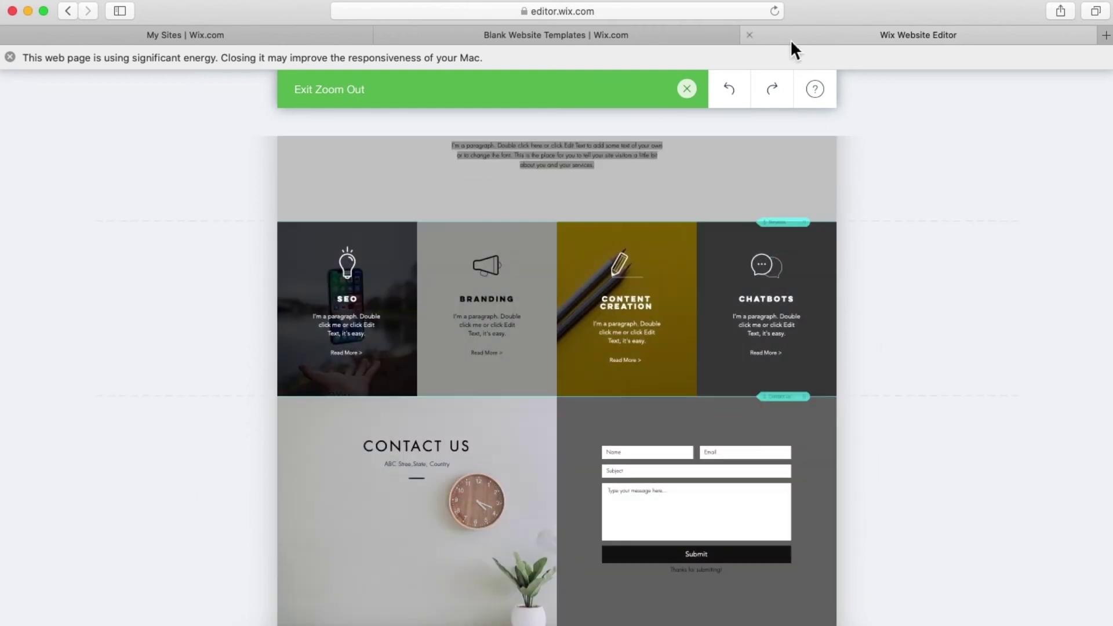
left_click(698, 88)
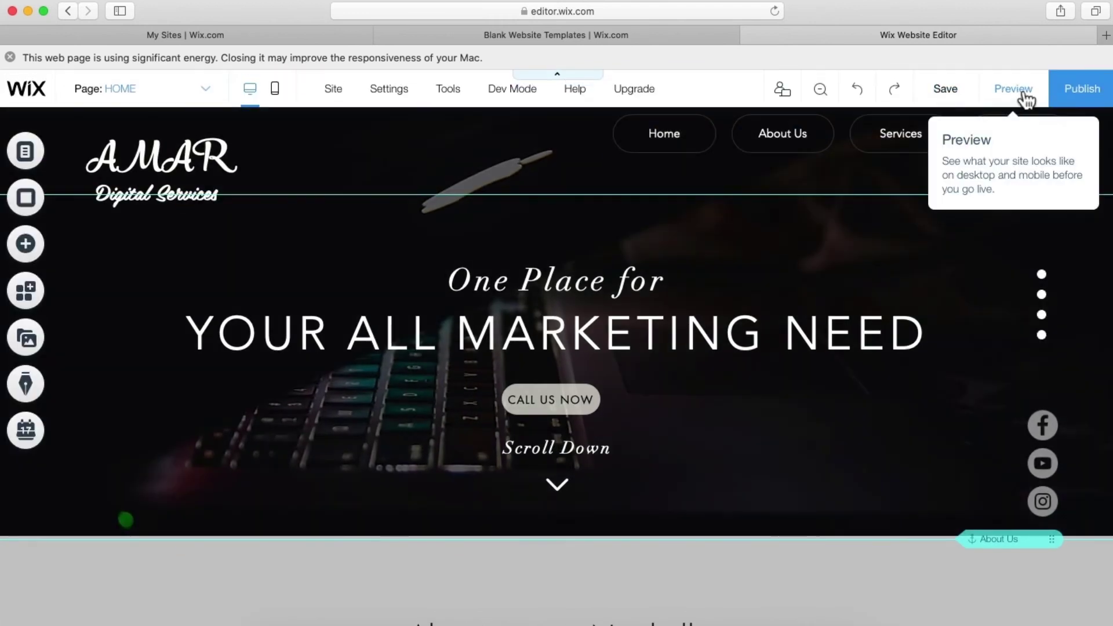
Step: Preview the site, test the Contact Us menu link, and return to editing
left_click(1018, 88)
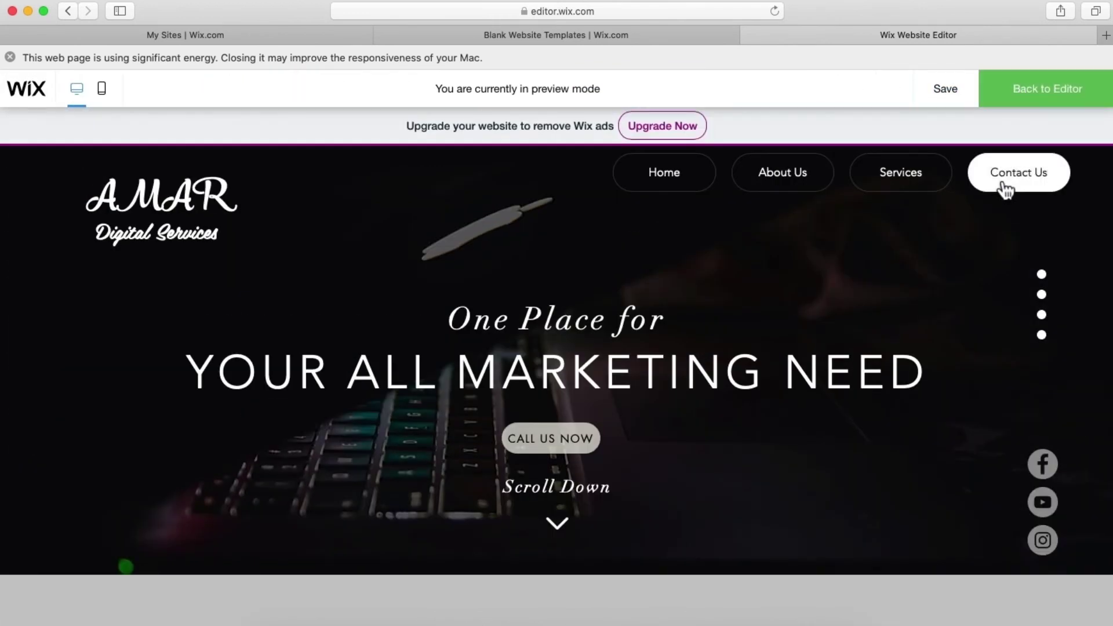
left_click(1006, 187)
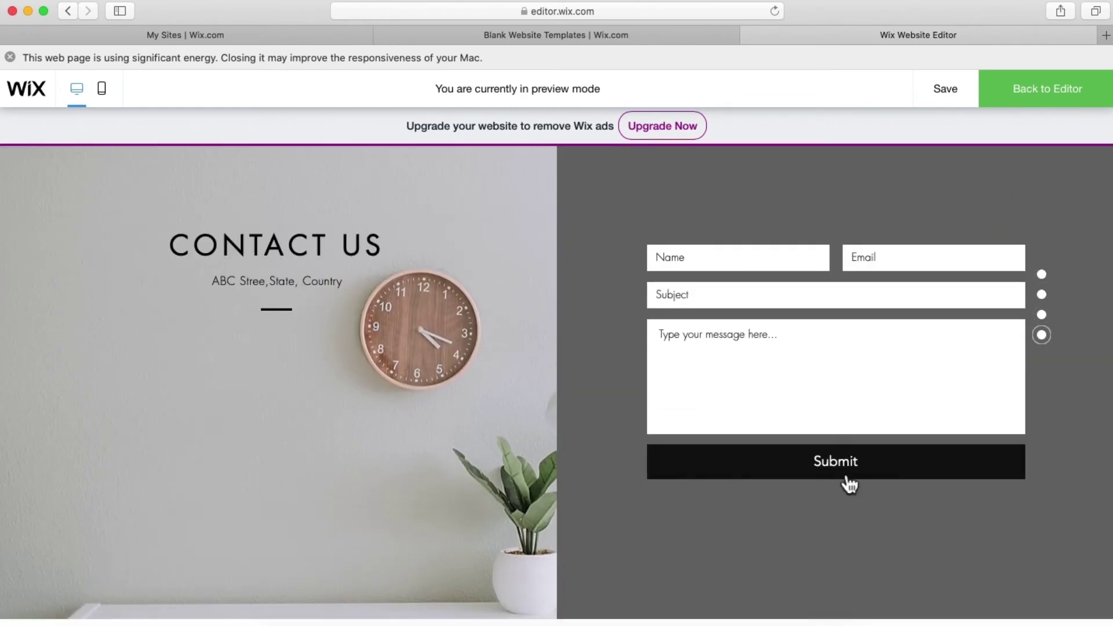
scroll(908, 437, "up", 1)
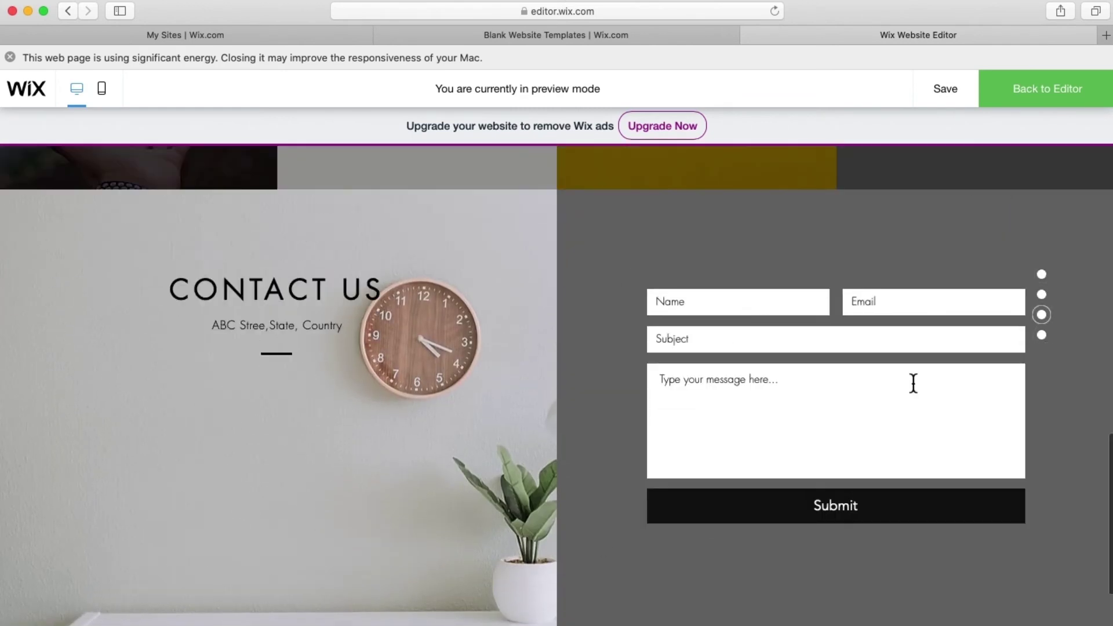
left_click(1027, 103)
Step: Open the contact form's settings and view its submissions table in the dashboard
left_click(765, 337)
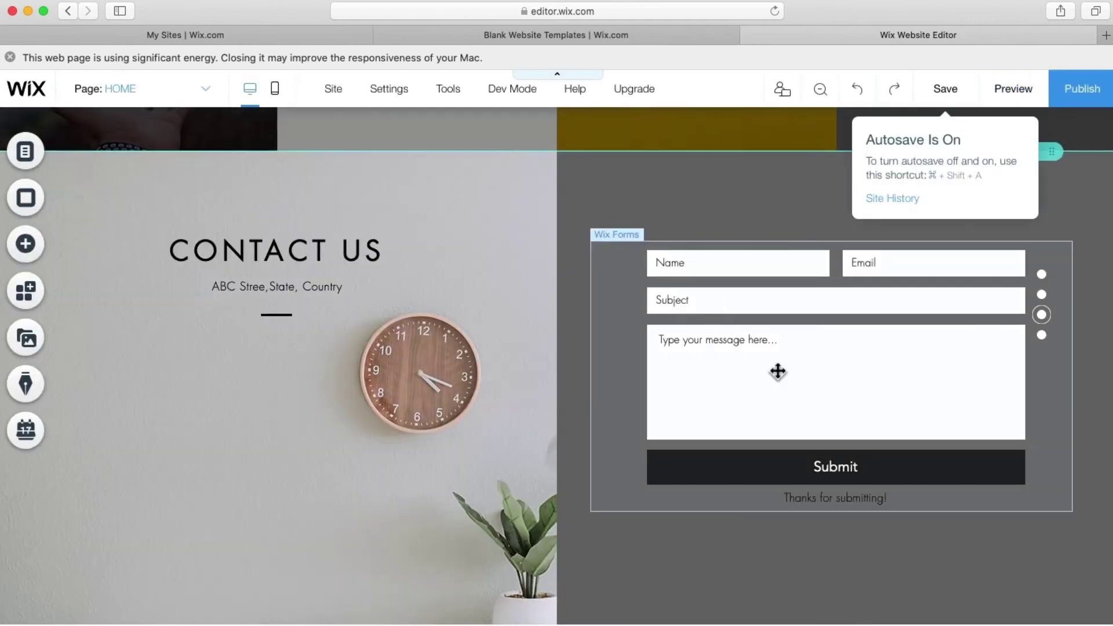
left_click(819, 362)
double_click(820, 361)
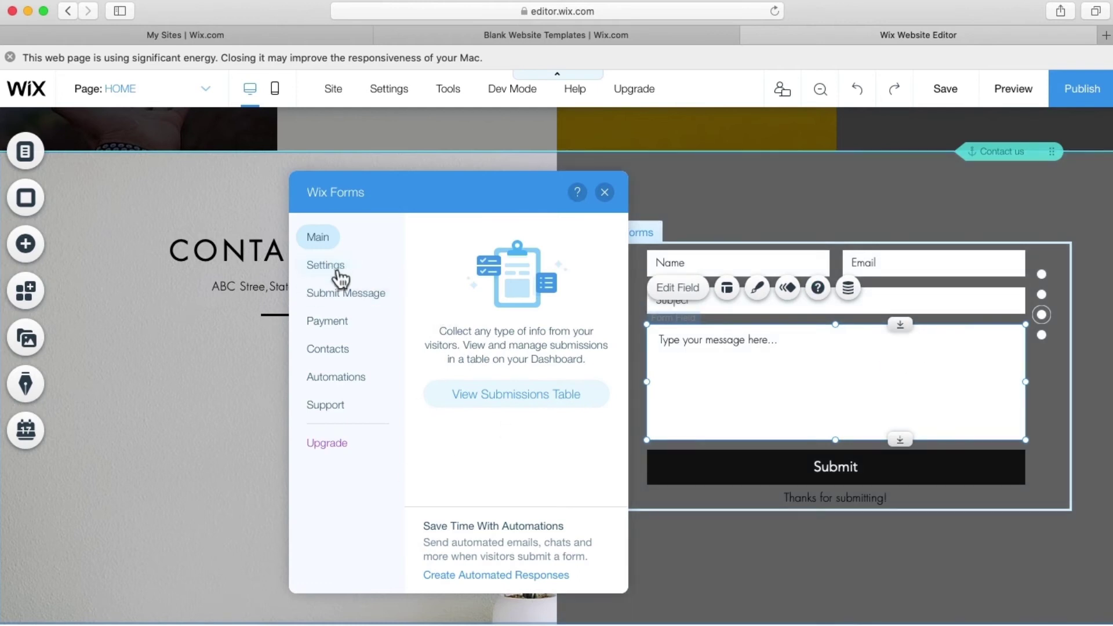
left_click(503, 409)
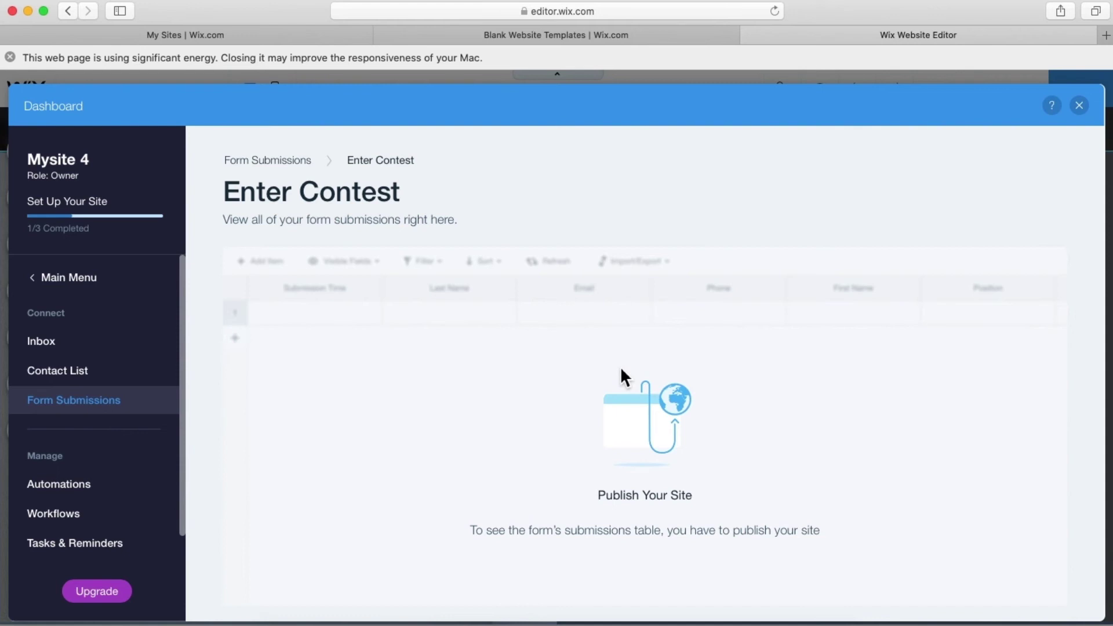
left_click(1080, 107)
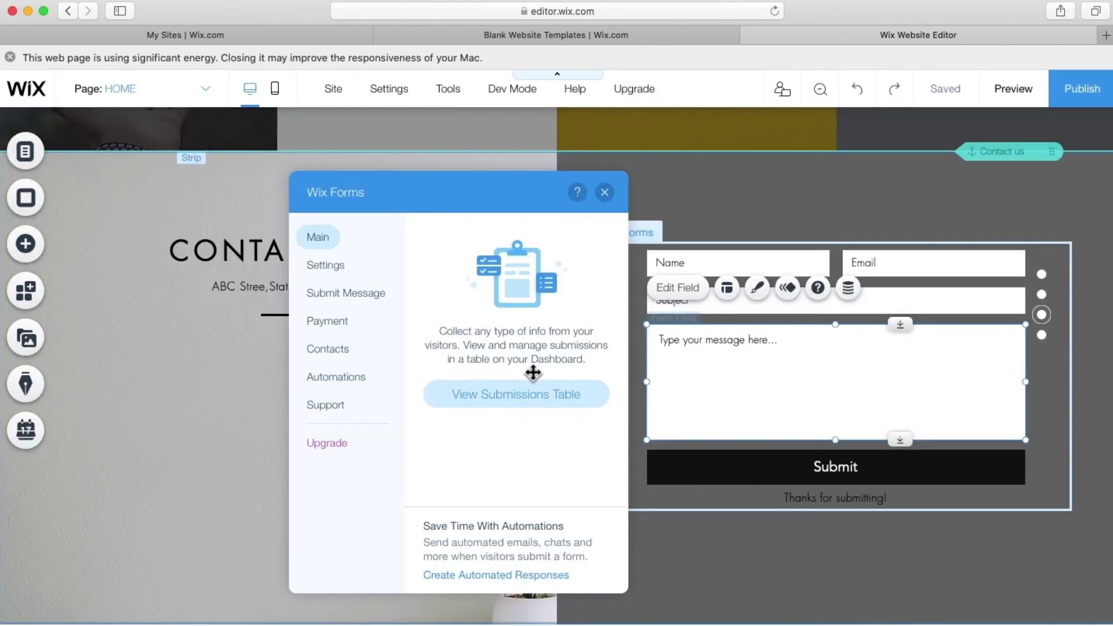
Step: Rename the form to "Contact form for Digital Marketing"
left_click(318, 265)
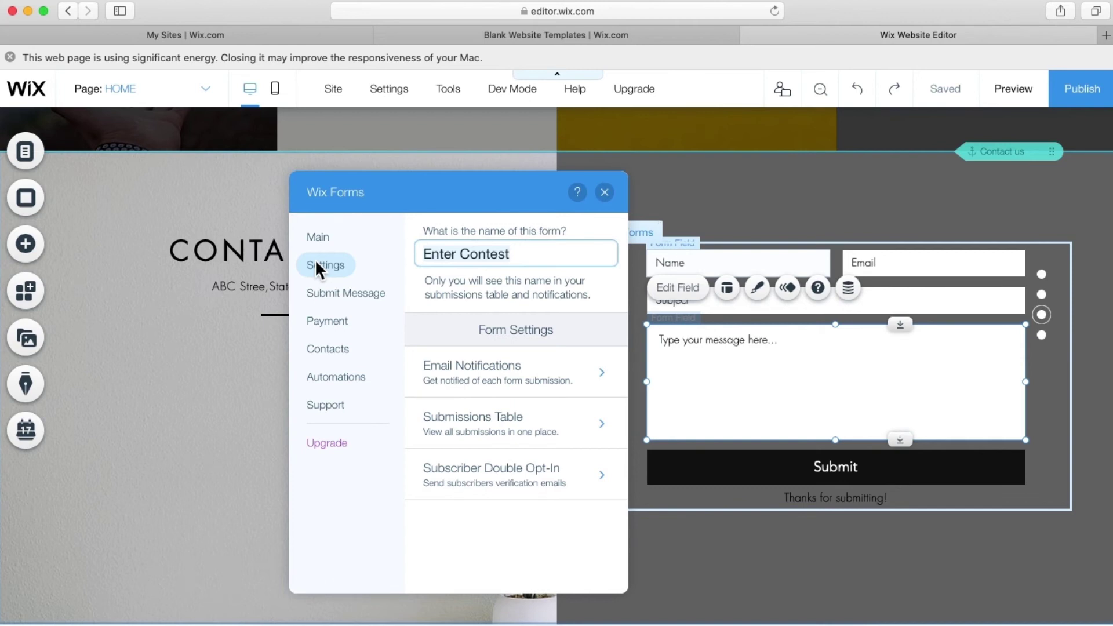
type("Contact form for Digital")
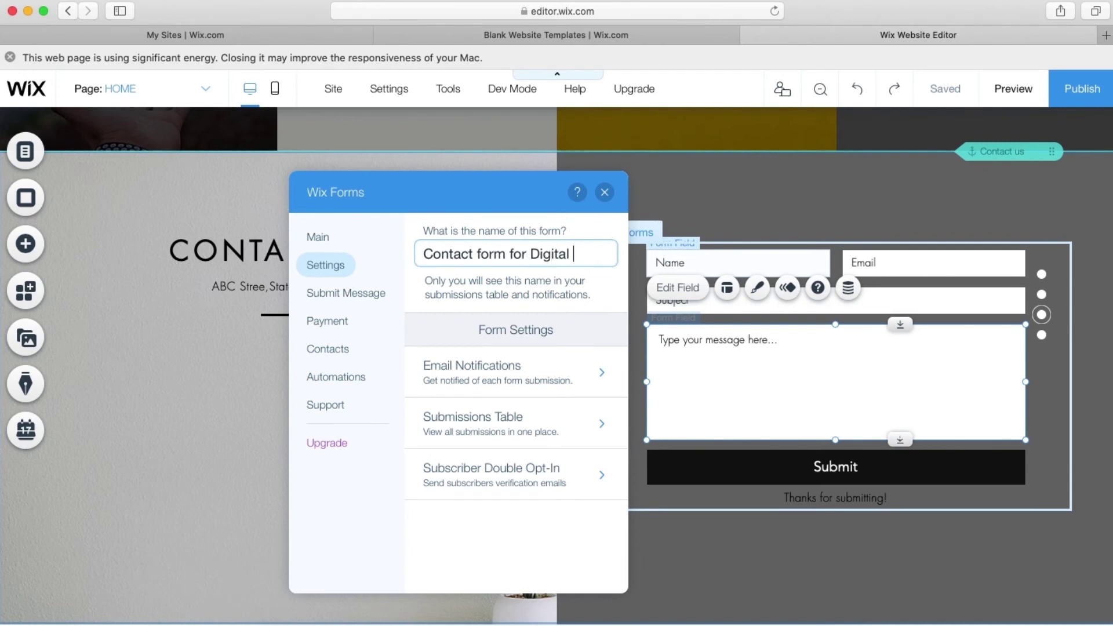
type("eting")
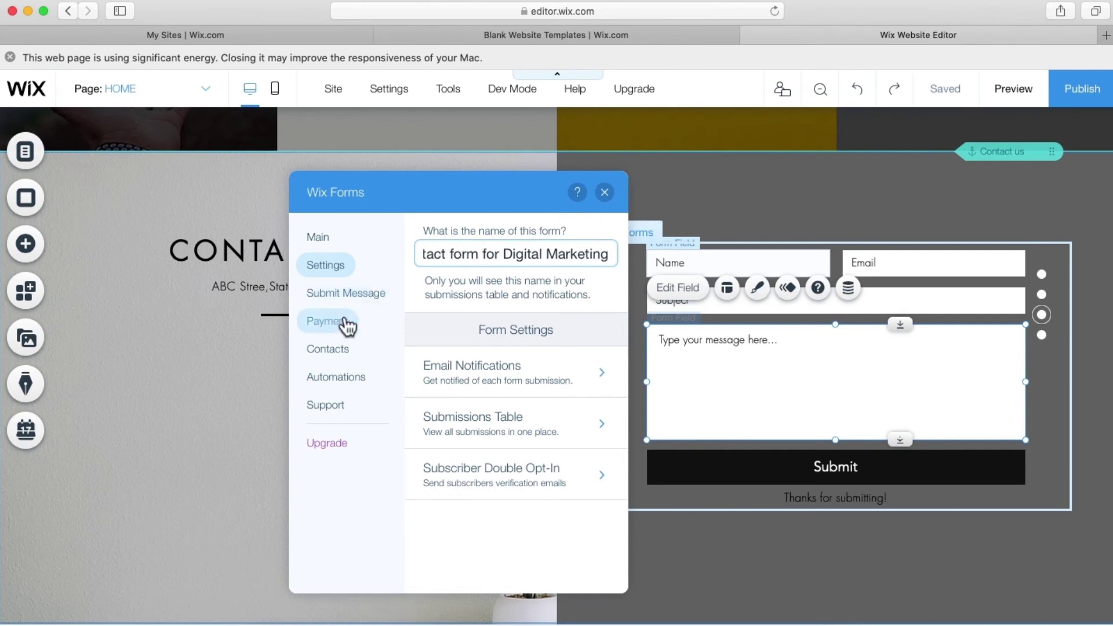
Step: Check the form's email notification contributors and the roles offered when inviting a new contributor, without sending an invitation
left_click(519, 387)
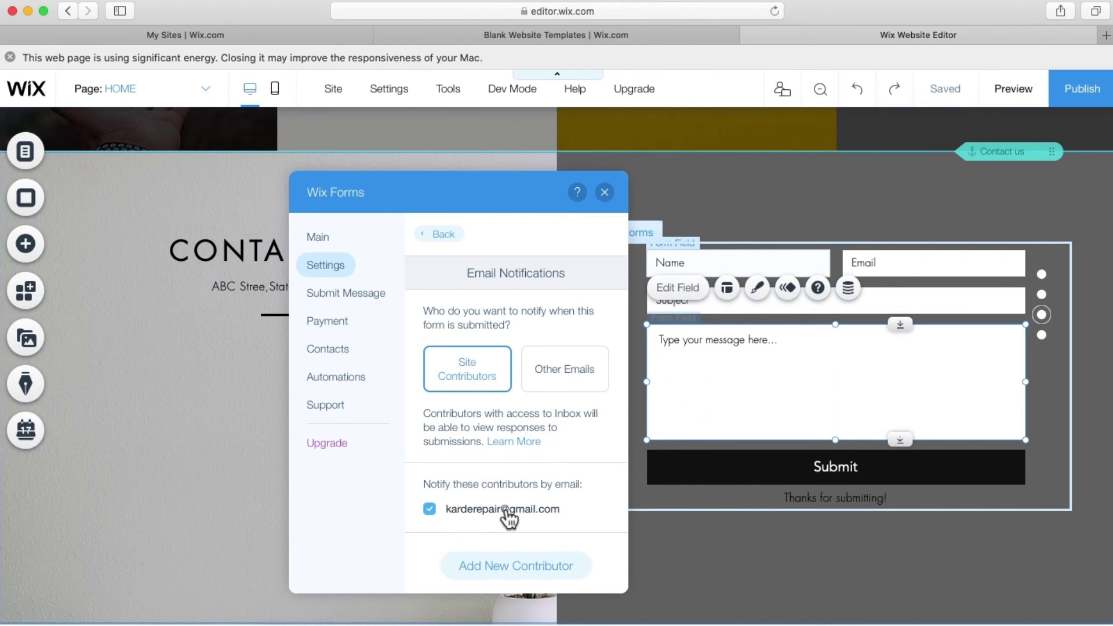
left_click(511, 567)
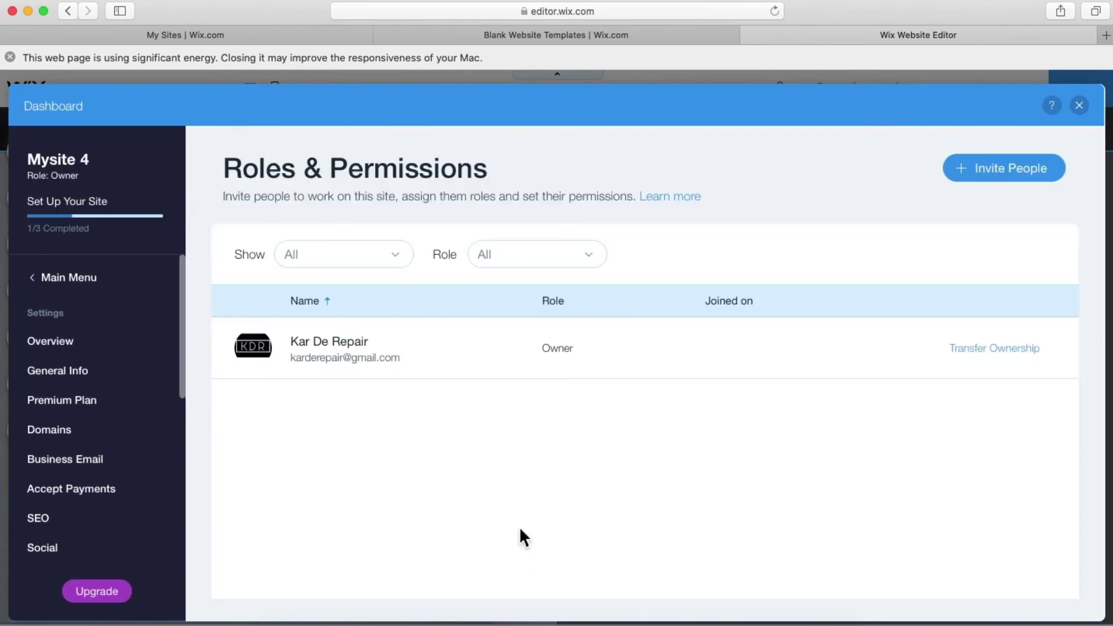
left_click(980, 187)
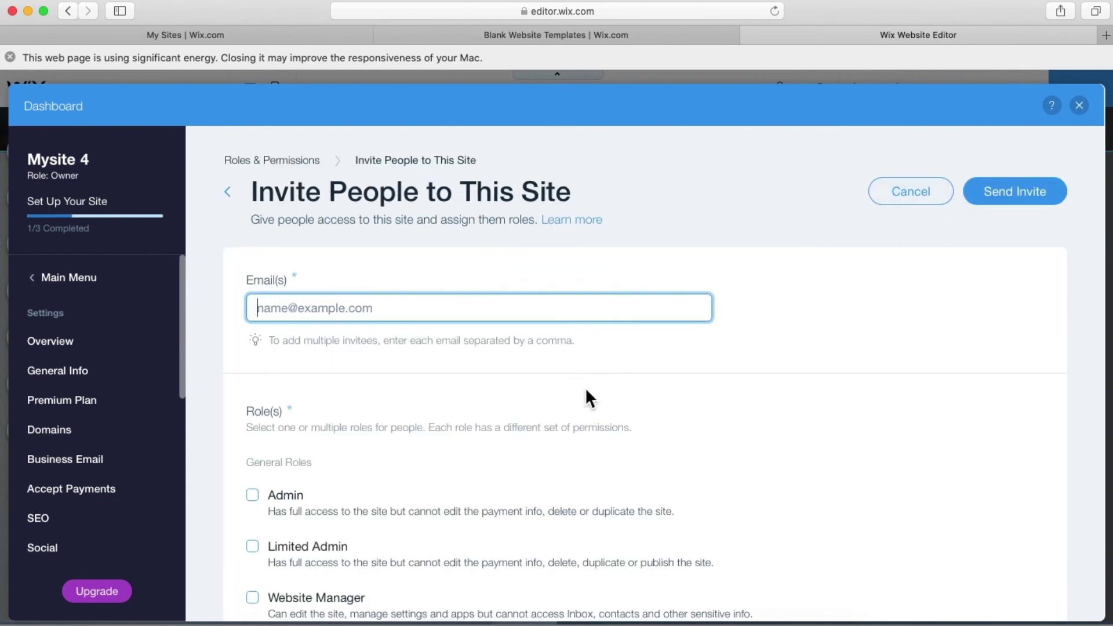
scroll(528, 300, "down", 5)
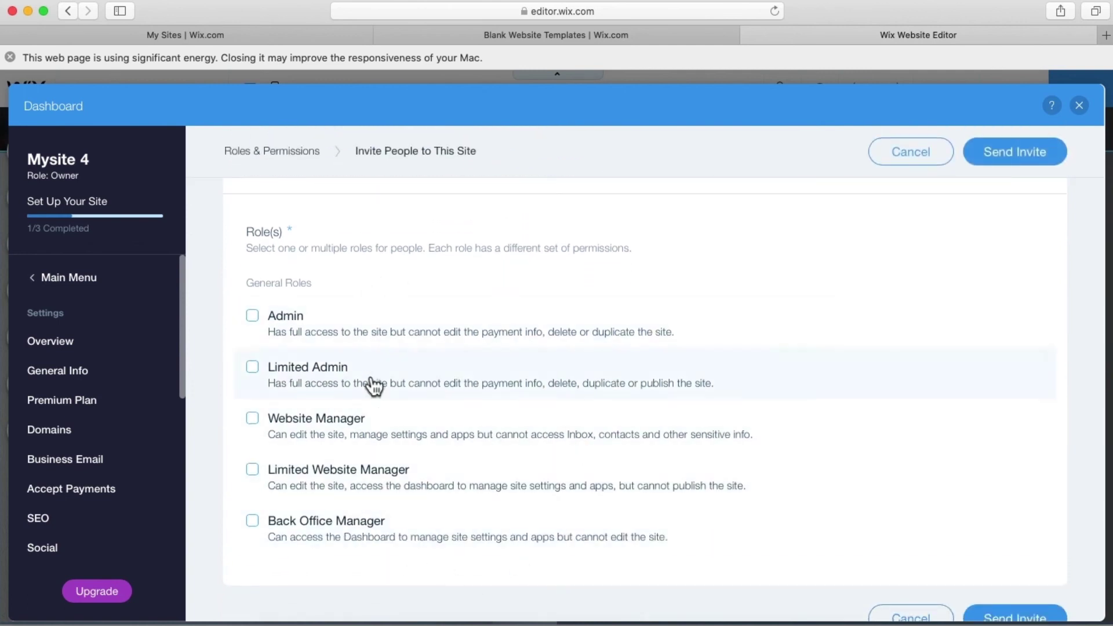
left_click(905, 153)
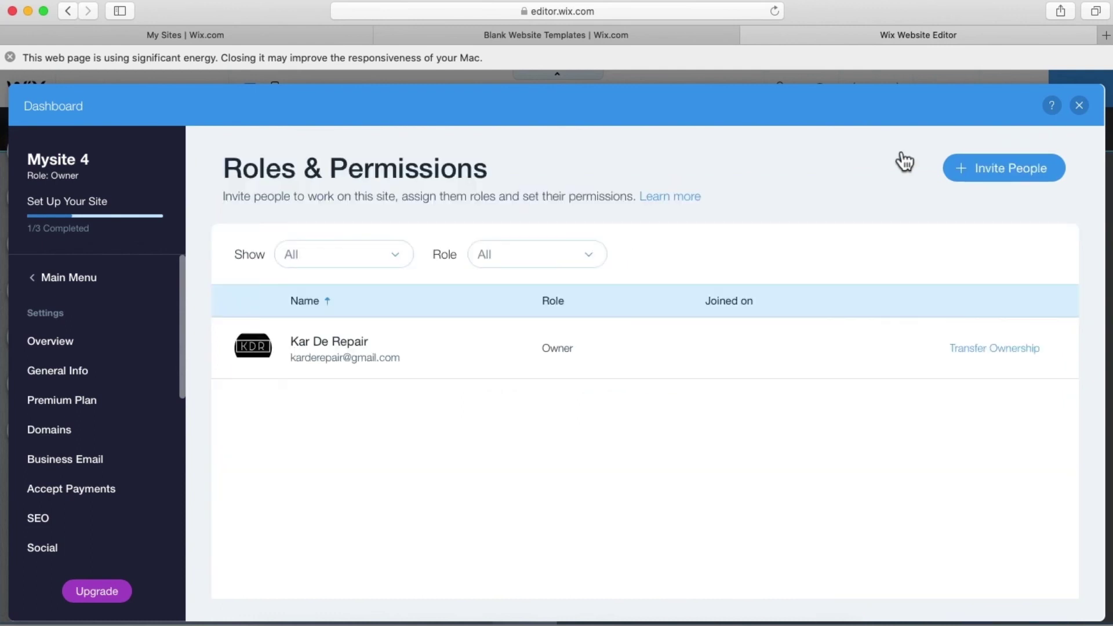
left_click(1079, 106)
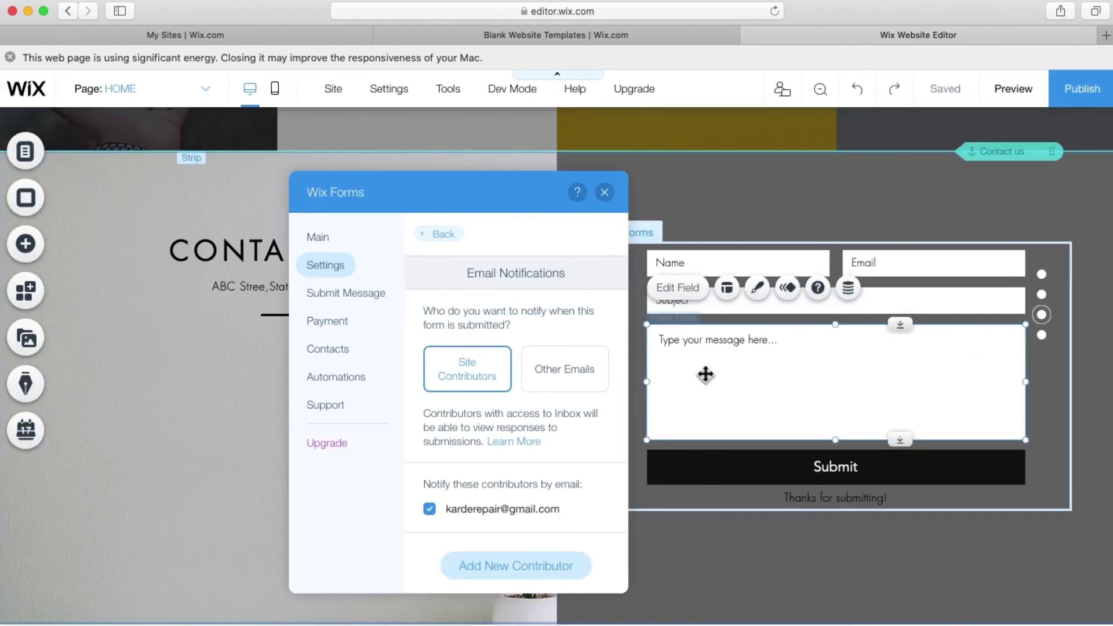
Step: Extend the form's success message to "Thanks for submitting! We will contact you soon."
left_click(367, 292)
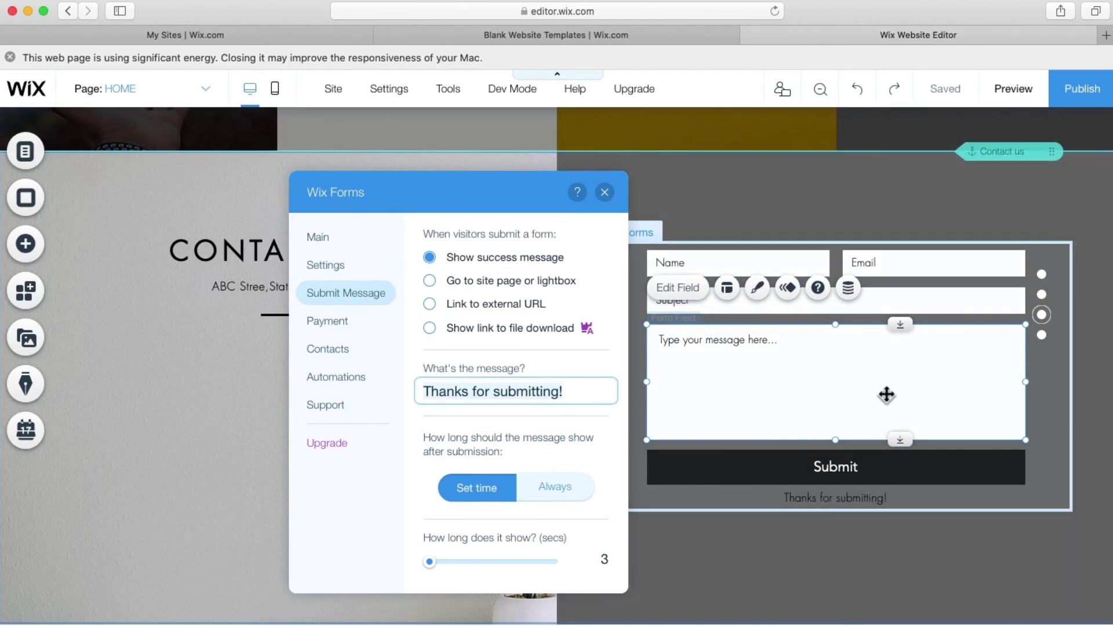
left_click(575, 391)
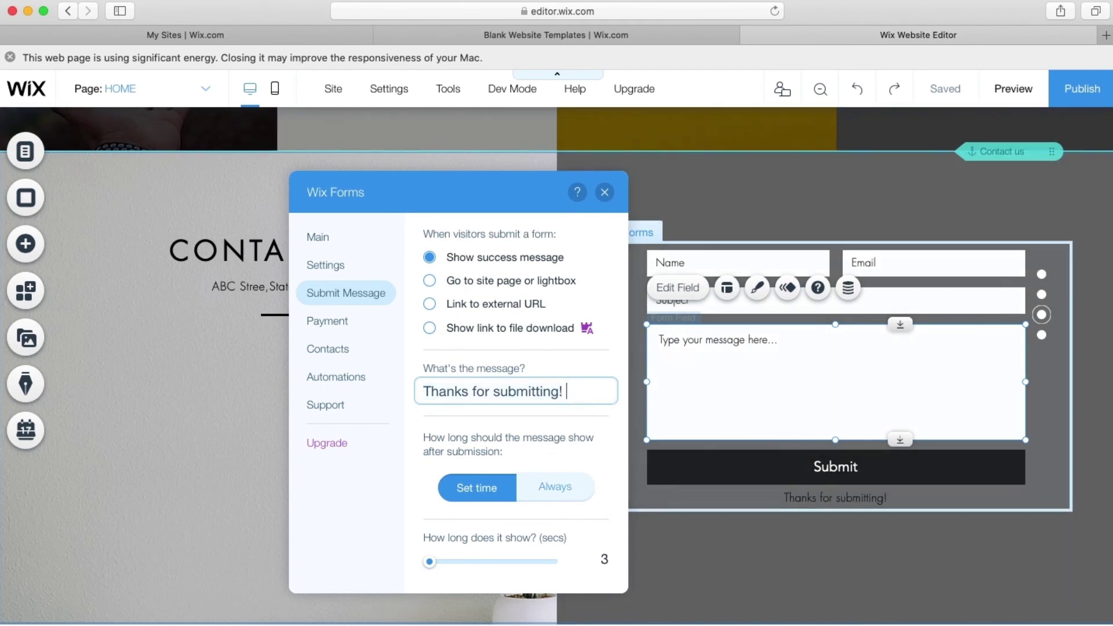
type("We will ")
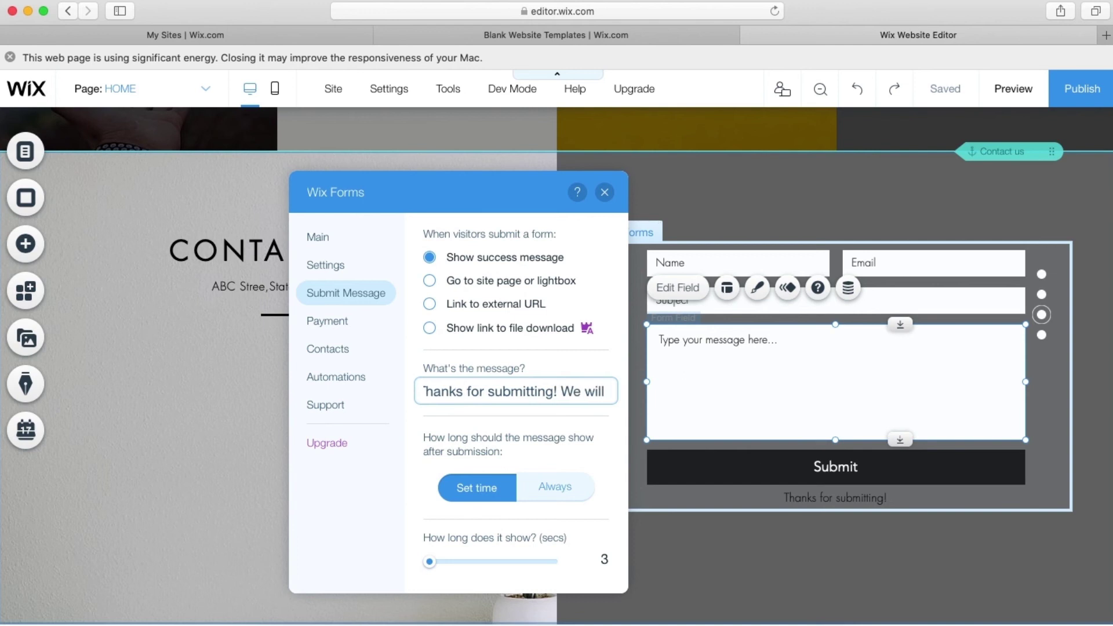
type("contact you")
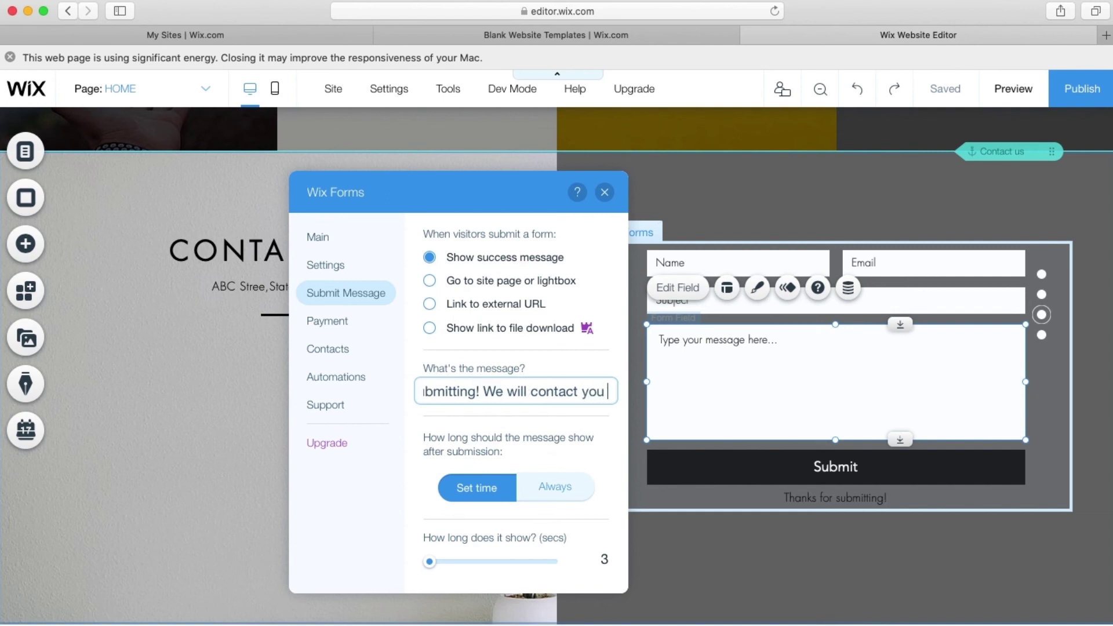
type(" soon.")
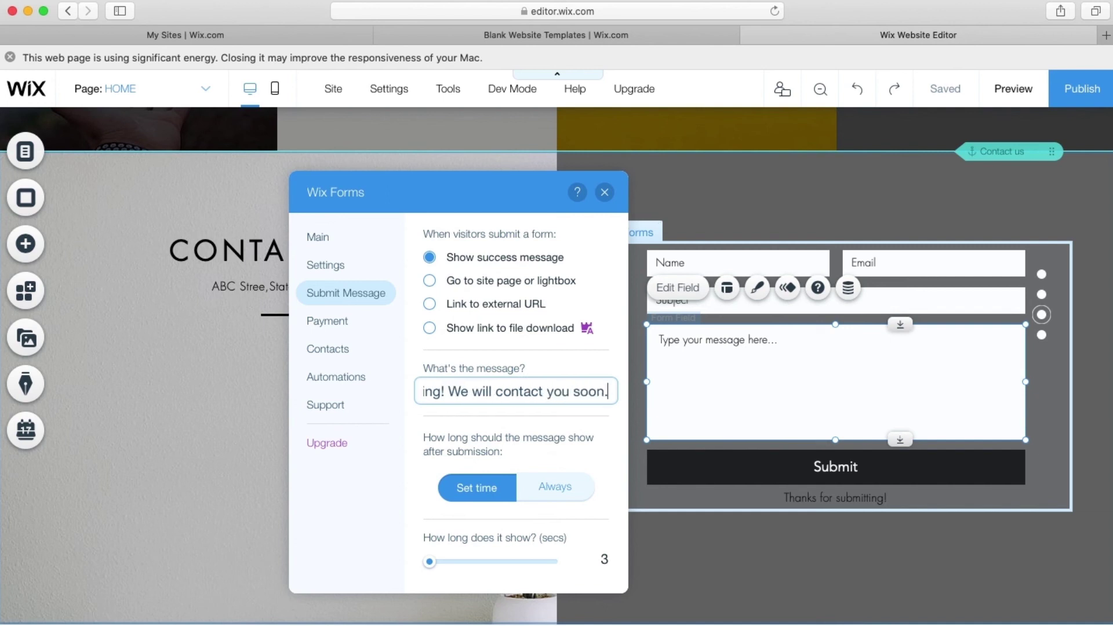
left_click(545, 432)
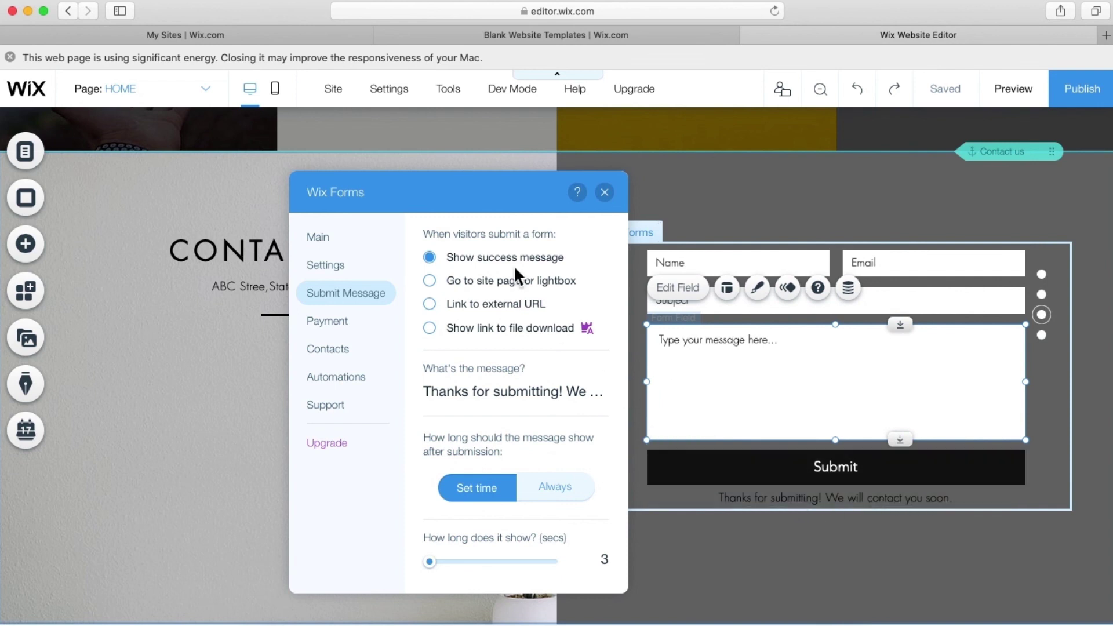
Step: Review the contact form's payment, contacts and automation options, including the recommended automated responses
left_click(324, 320)
left_click(324, 348)
left_click(331, 377)
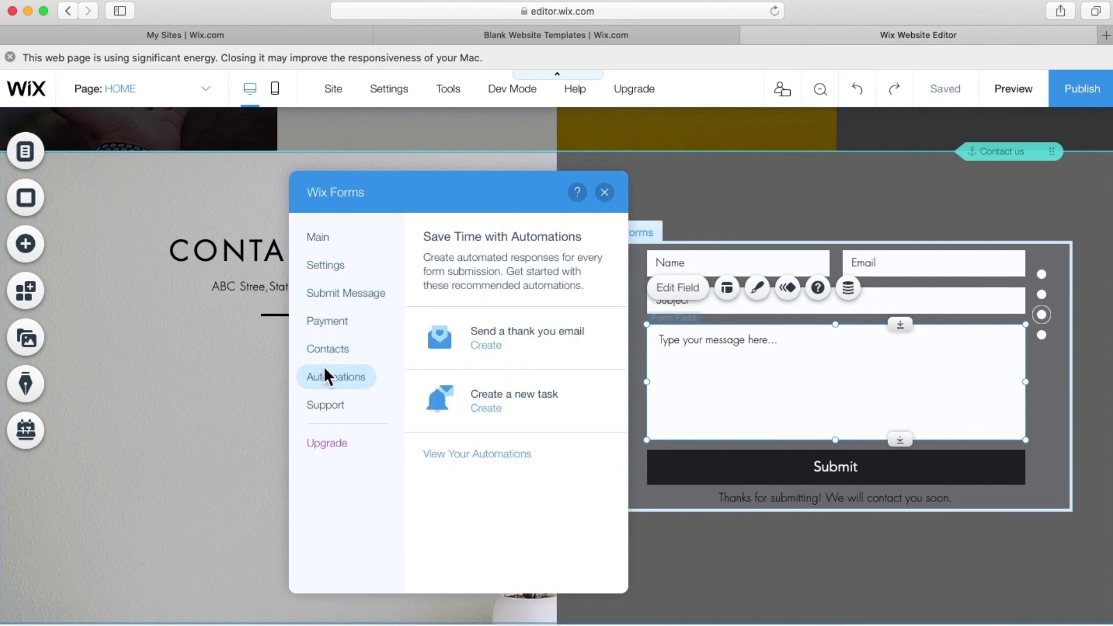
Step: Examine the message field's settings, trying the field title on and off, and check its text alignment and padding options
left_click(678, 293)
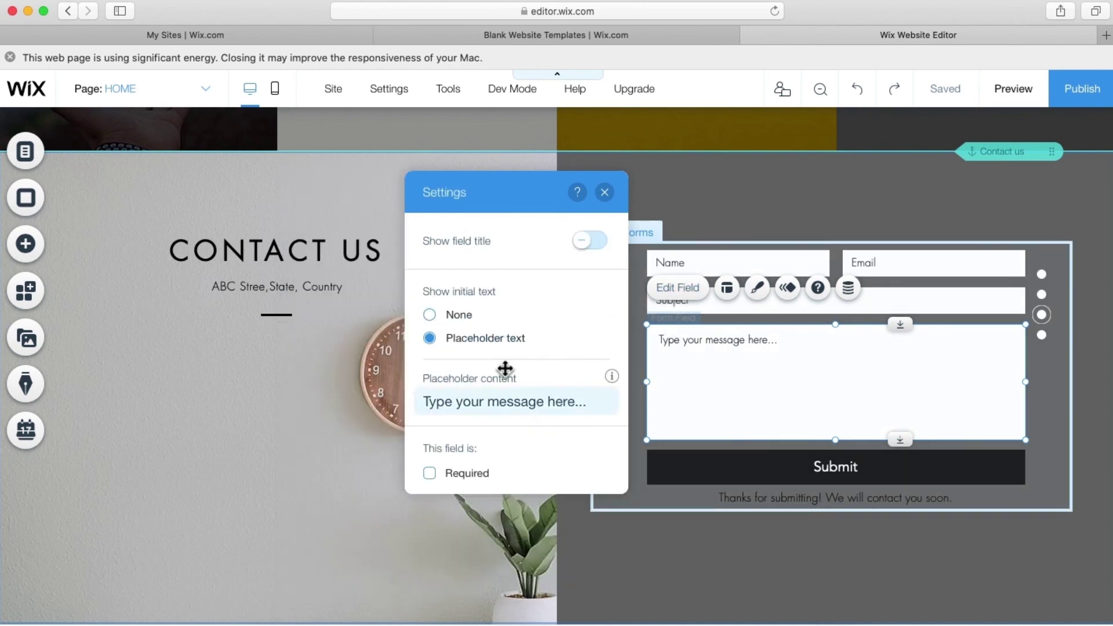
left_click(600, 244)
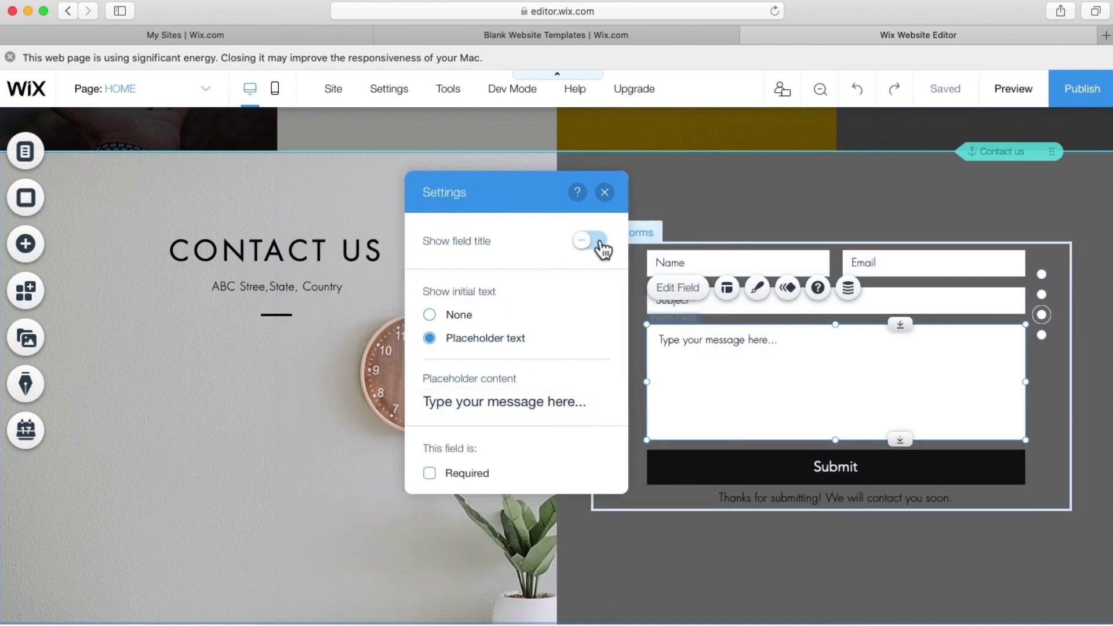
left_click(601, 243)
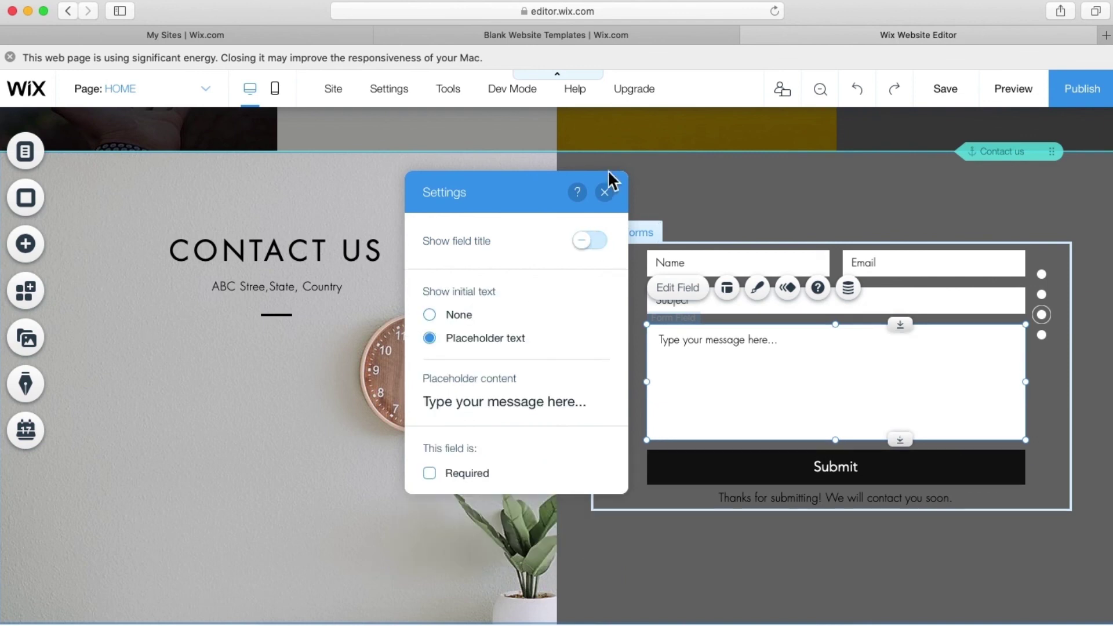
left_click(605, 192)
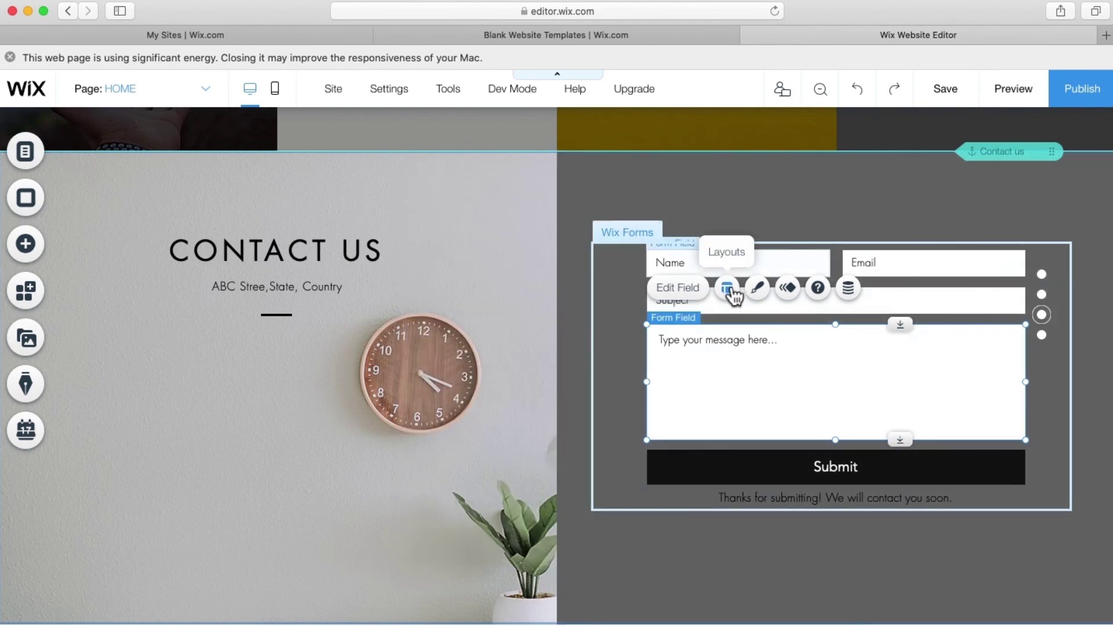
left_click(732, 293)
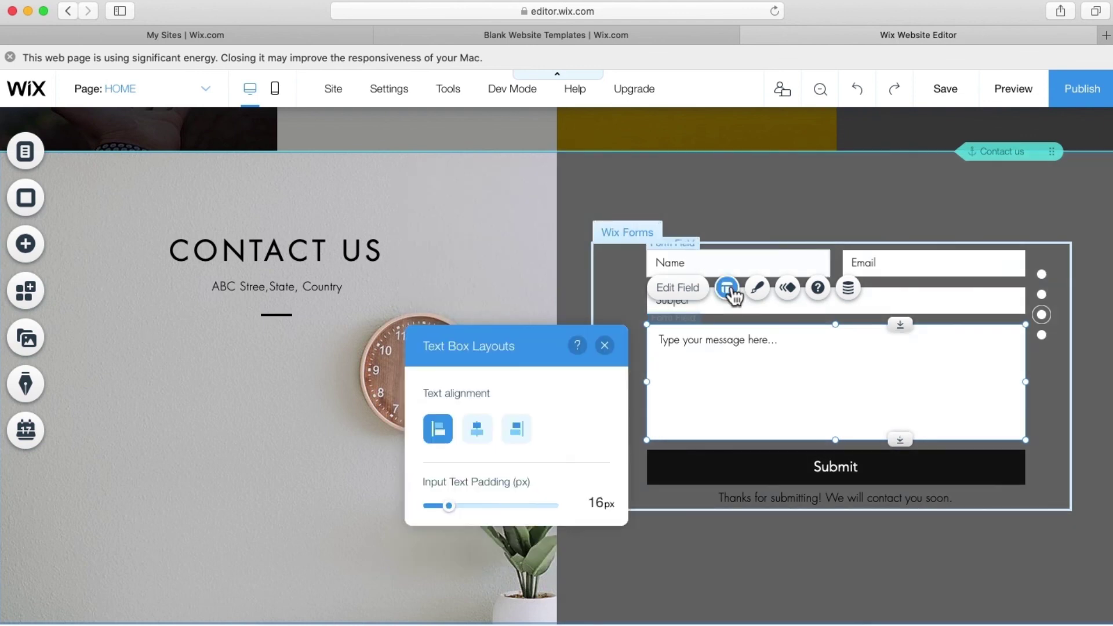
left_click(605, 346)
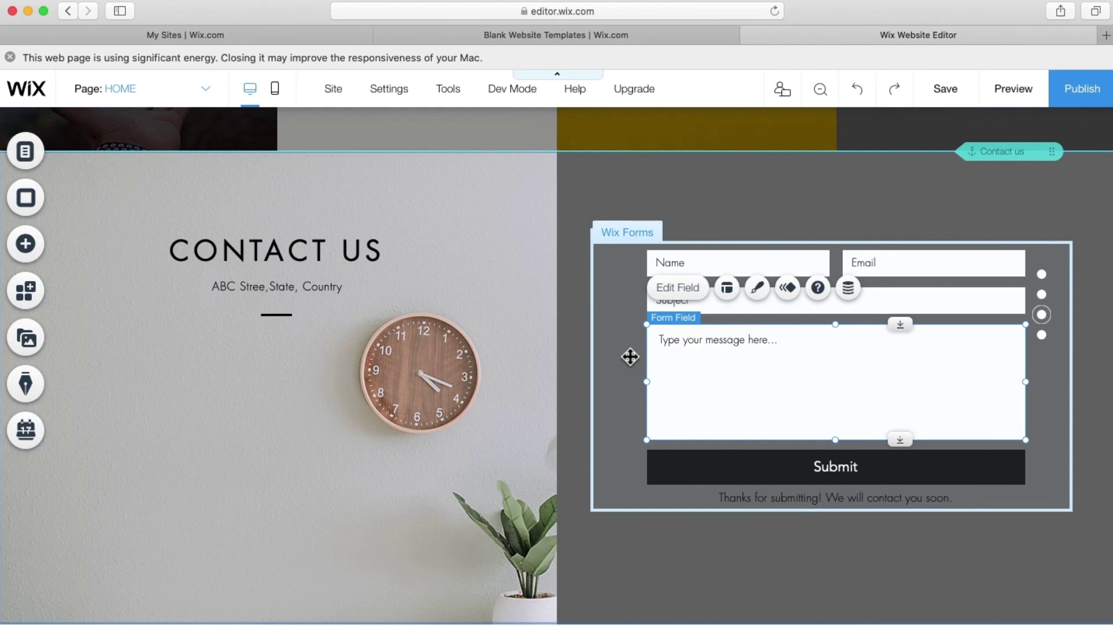
Step: Browse the recommended fields that can be added to the contact form, without adding any
left_click(630, 357)
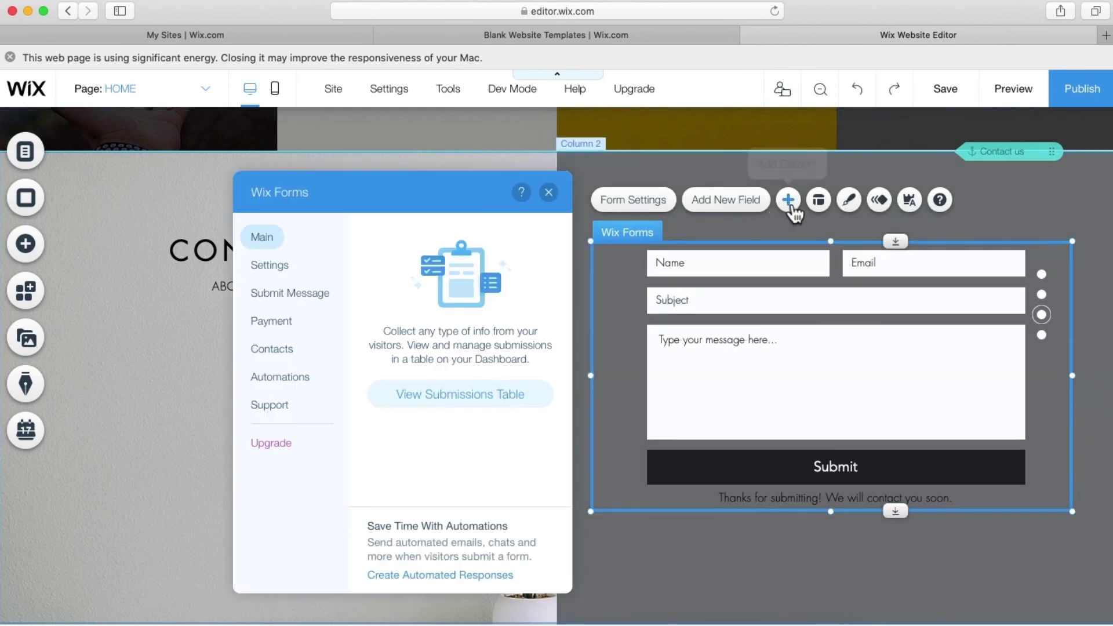
left_click(789, 200)
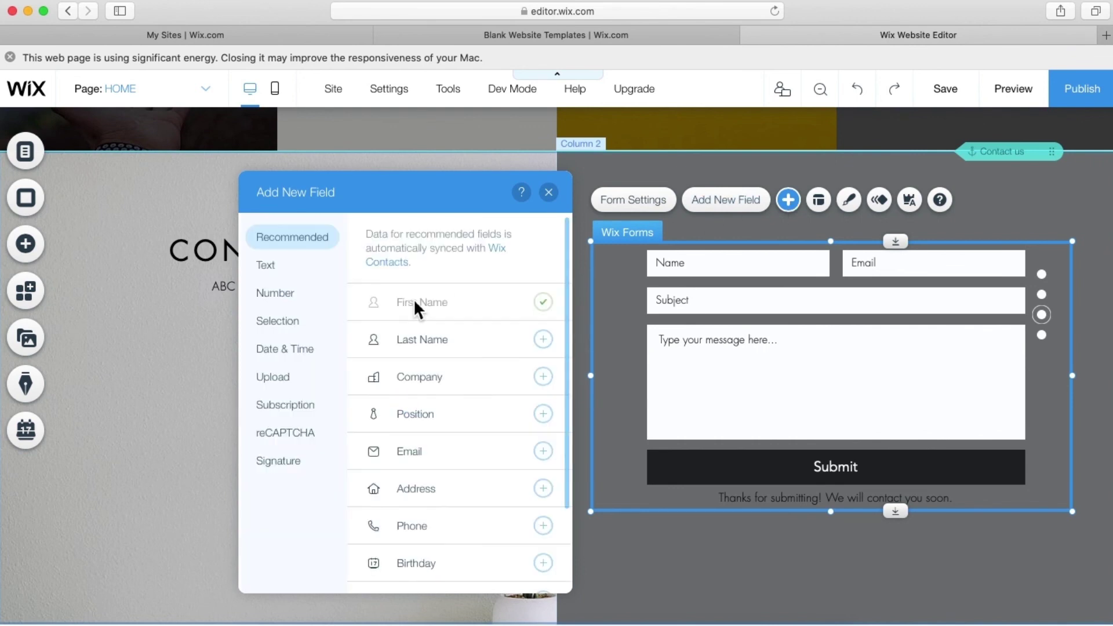
scroll(434, 458, "down", 3)
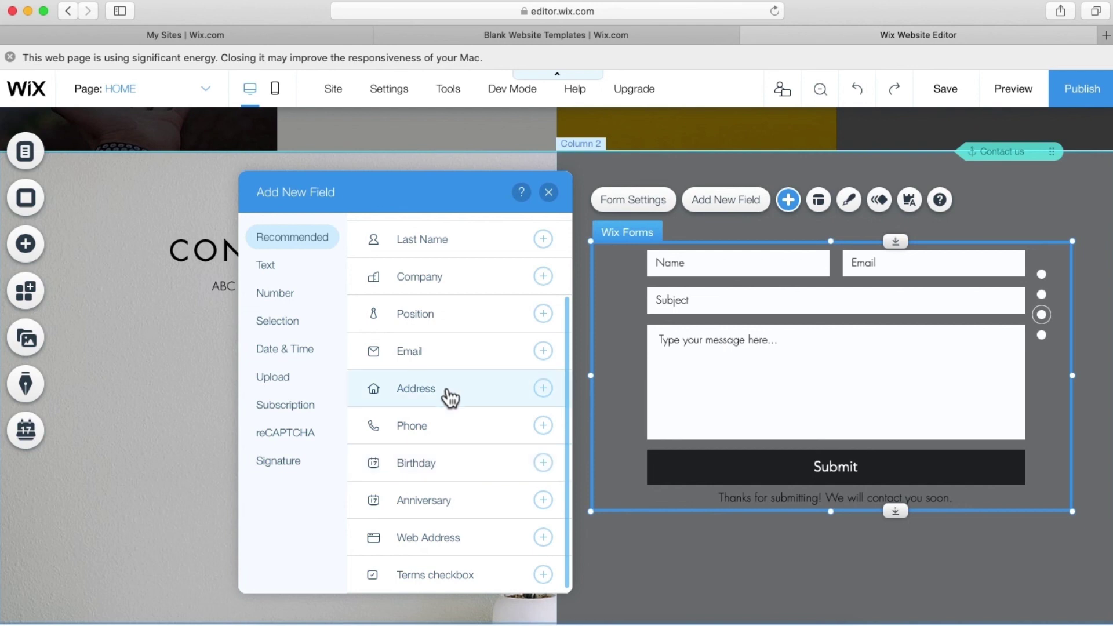
scroll(448, 394, "up", 3)
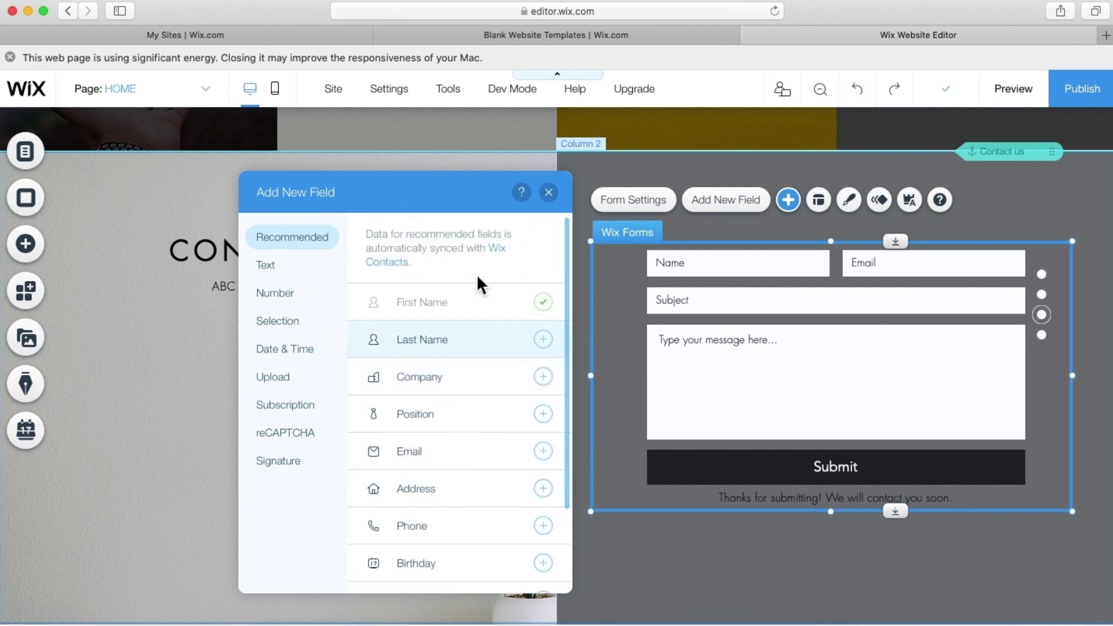
left_click(549, 193)
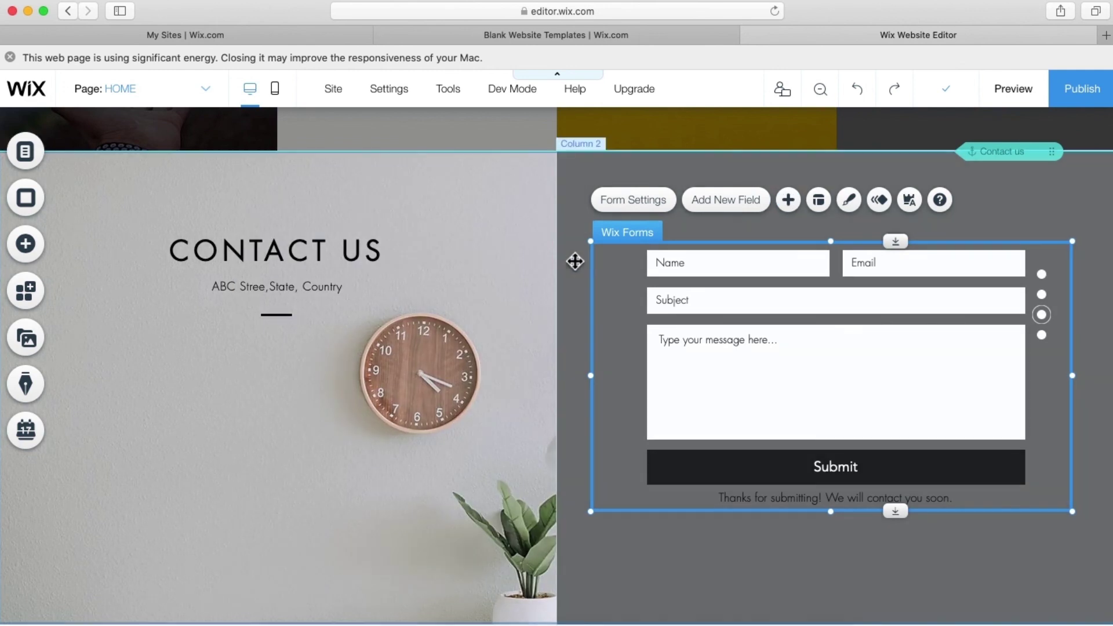
left_click(575, 262)
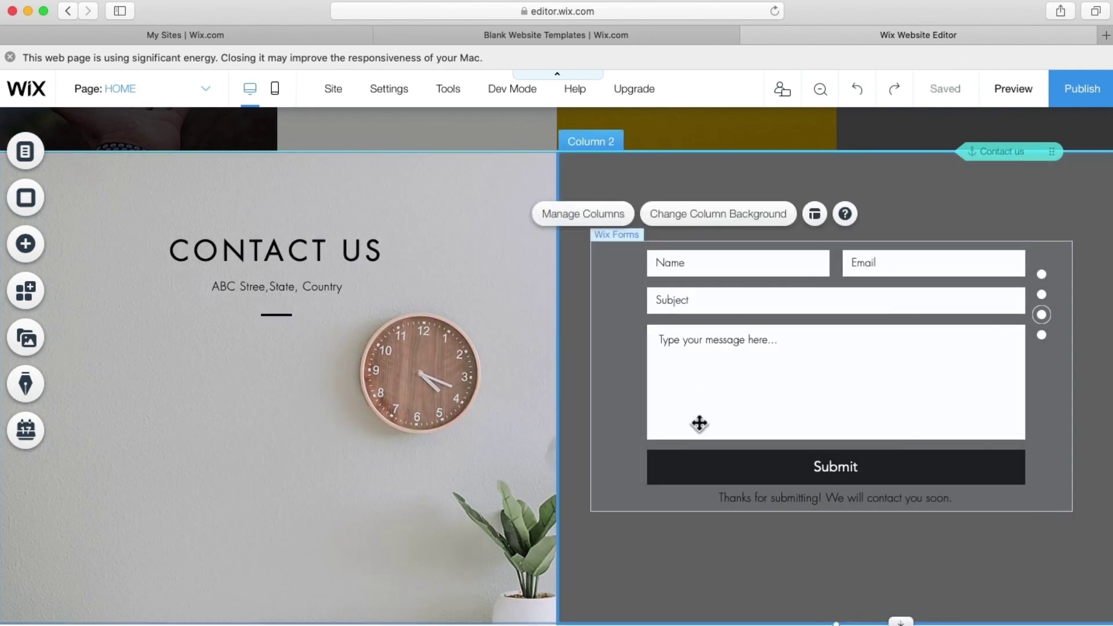